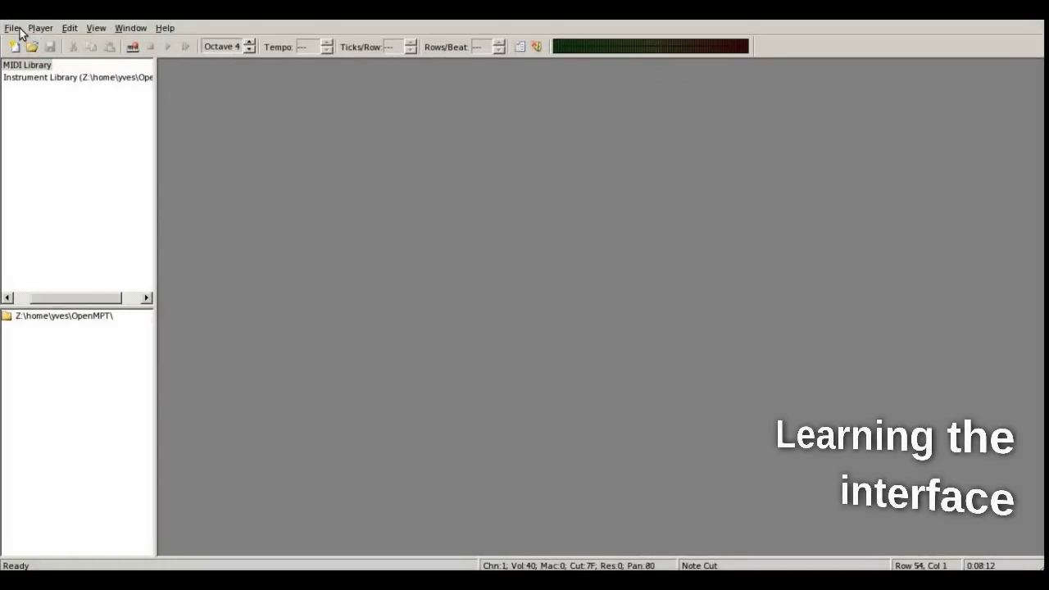
- Create a new module in the IT (Impulse Tracker) format
{"action": "left_click", "coordinate": [20, 31]}
{"action": "mouse_move", "coordinate": [22, 43]}
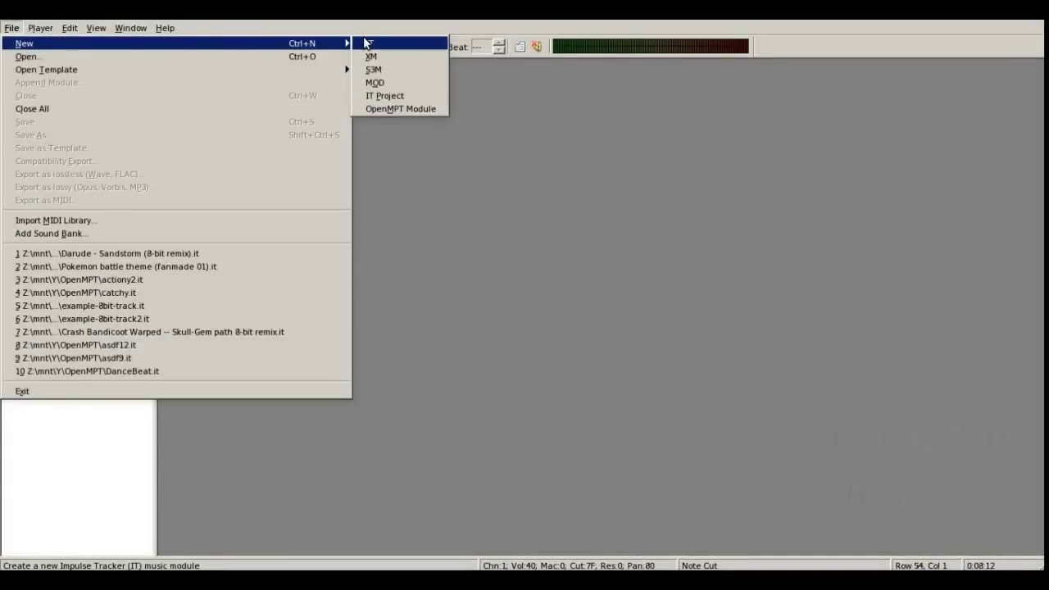
{"action": "left_click", "coordinate": [369, 43]}
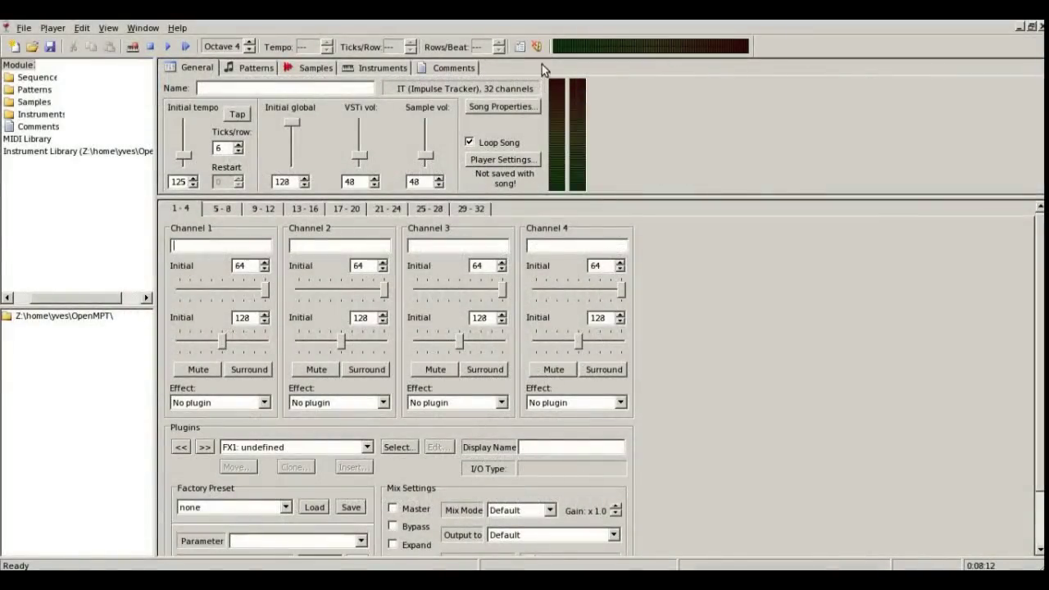
- Review the General and Sound Card options in the program setup and set the mixer's resampling filter to No Interpolation (1 tap)
{"action": "left_click", "coordinate": [529, 47]}
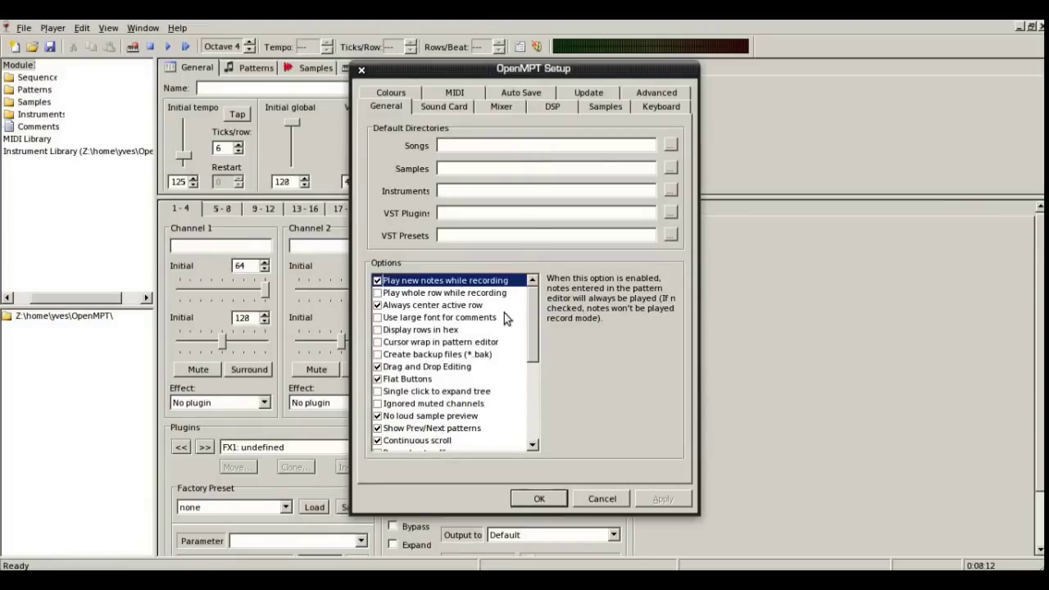
{"action": "scroll", "coordinate": [503, 315], "scroll_direction": "down", "scroll_amount": 3}
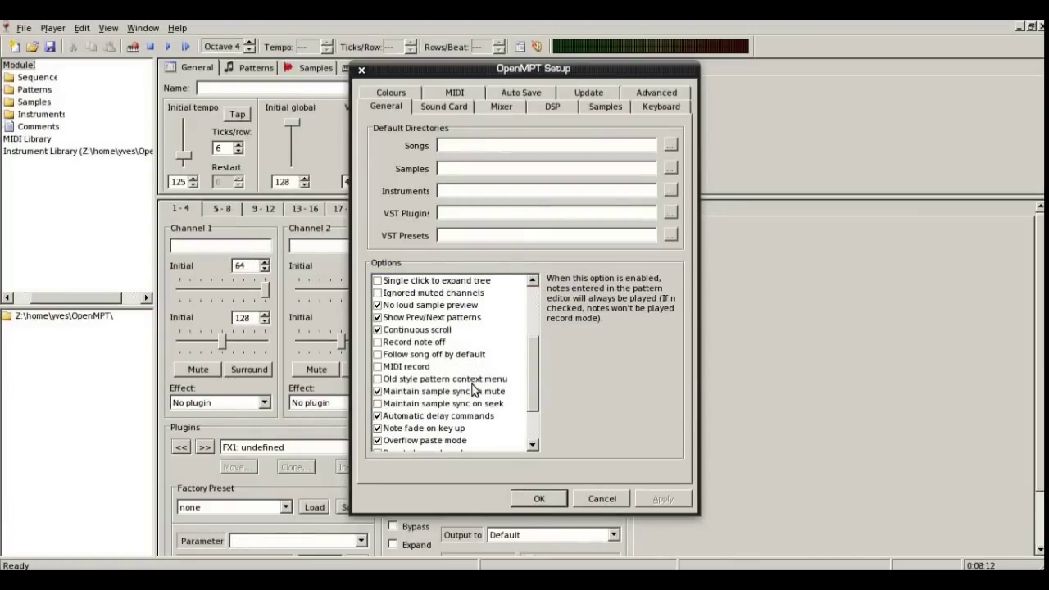
{"action": "left_click", "coordinate": [462, 109]}
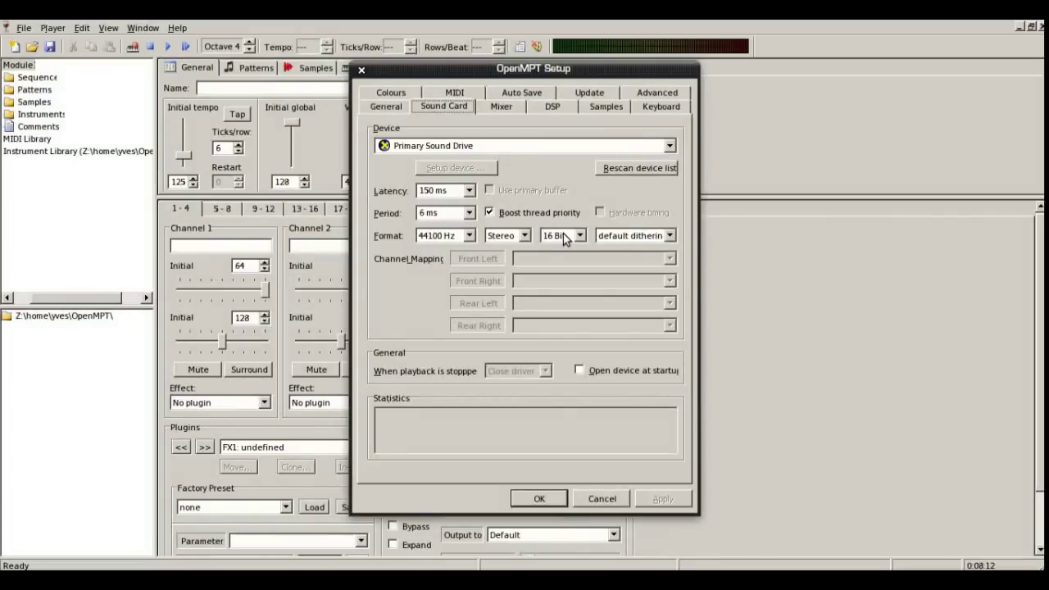
{"action": "left_click", "coordinate": [508, 111]}
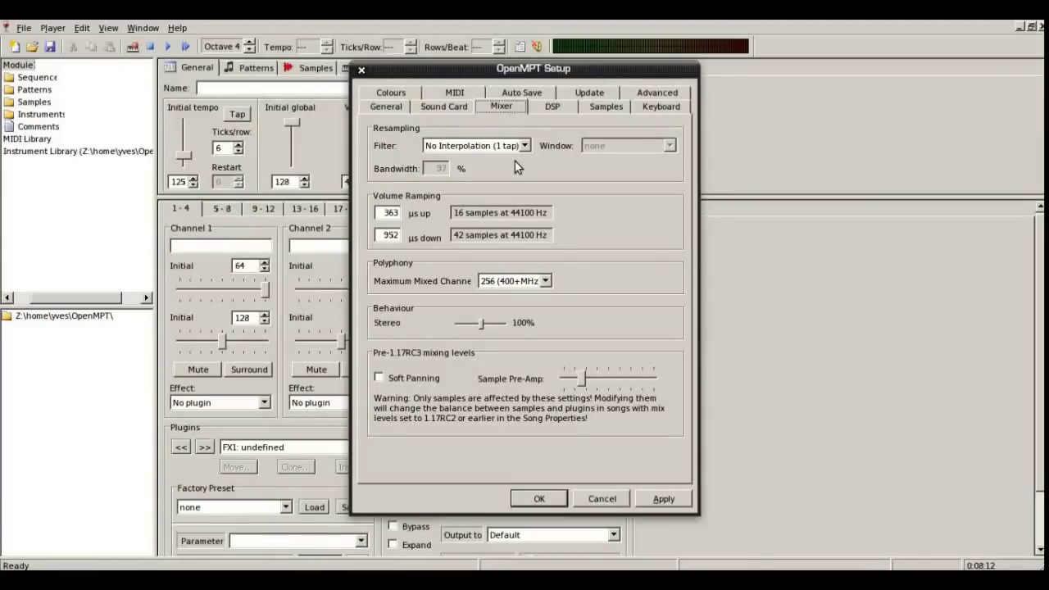
{"action": "left_click", "coordinate": [495, 148]}
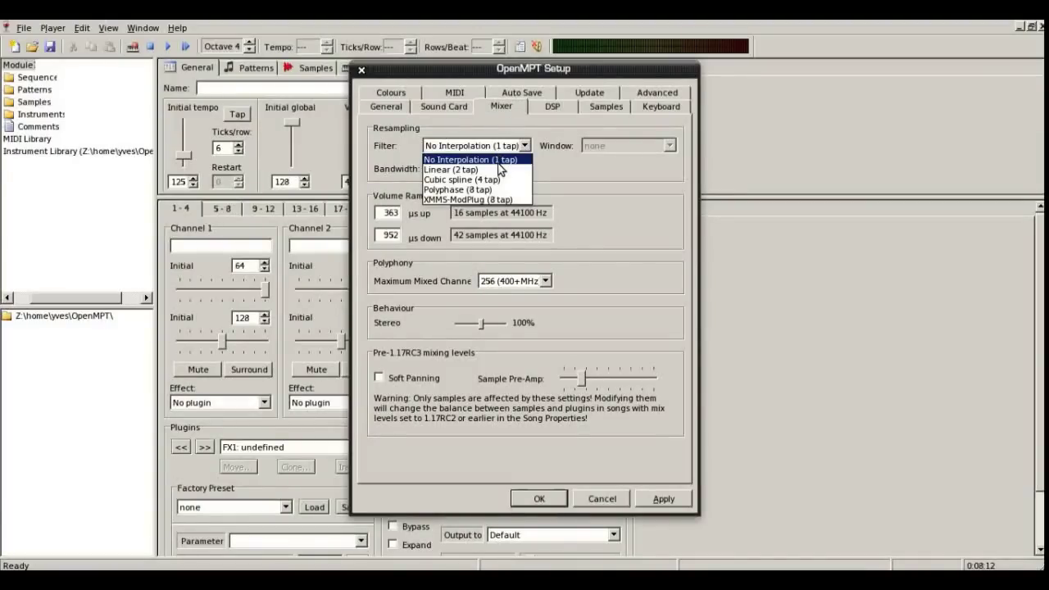
{"action": "left_click", "coordinate": [498, 160]}
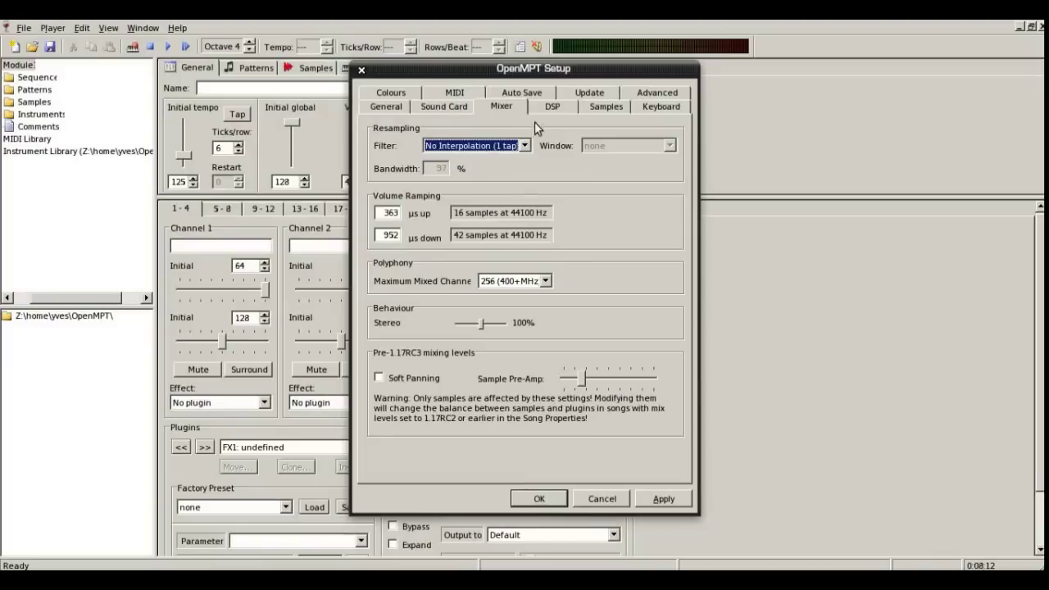
- Look through the DSP, Samples, Keyboard, Colours and MIDI settings in the program setup
{"action": "left_click", "coordinate": [571, 105]}
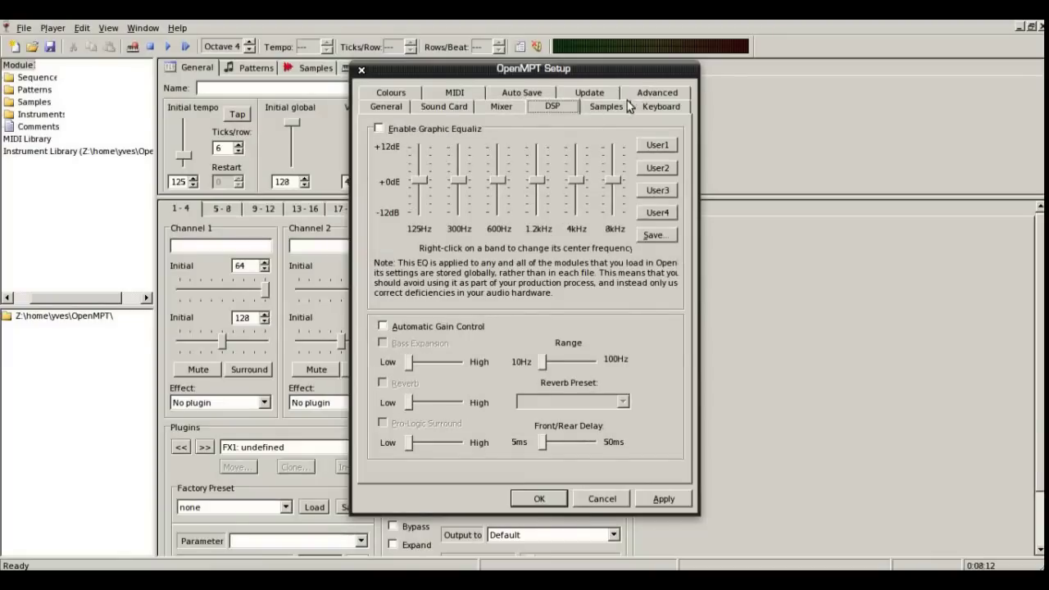
{"action": "left_click", "coordinate": [606, 107]}
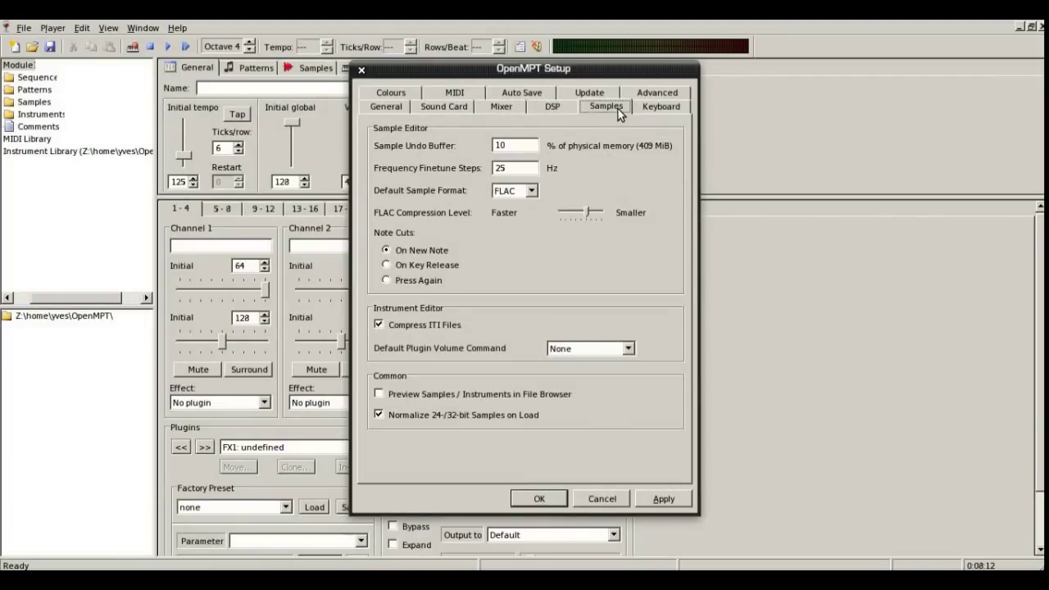
{"action": "left_click", "coordinate": [659, 106]}
{"action": "scroll", "coordinate": [433, 315], "scroll_direction": "down", "scroll_amount": 10}
{"action": "scroll", "coordinate": [434, 311], "scroll_direction": "up", "scroll_amount": 2}
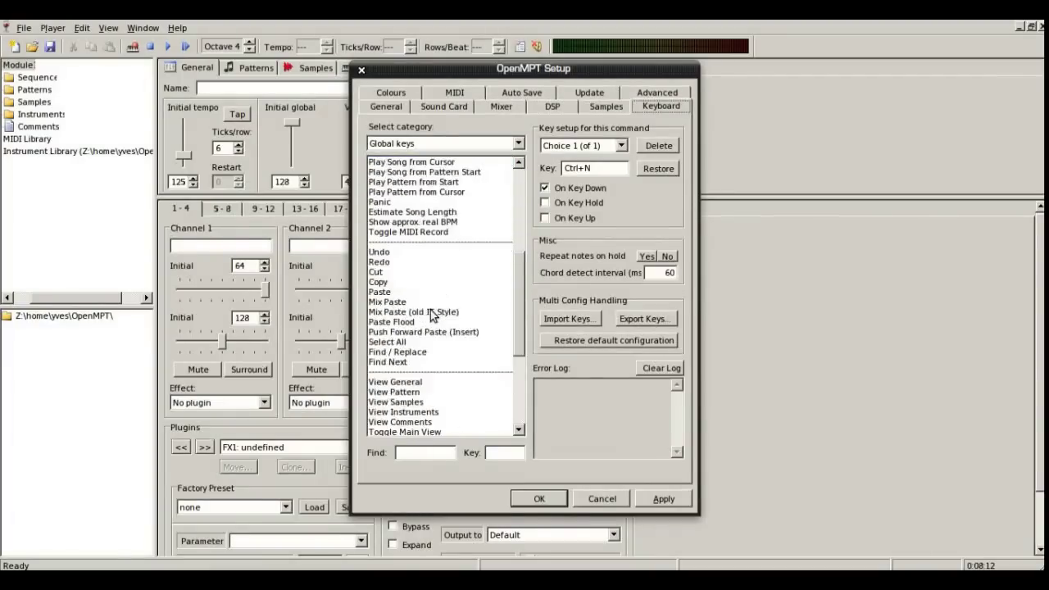
{"action": "scroll", "coordinate": [434, 311], "scroll_direction": "down", "scroll_amount": 1}
{"action": "left_click", "coordinate": [394, 95]}
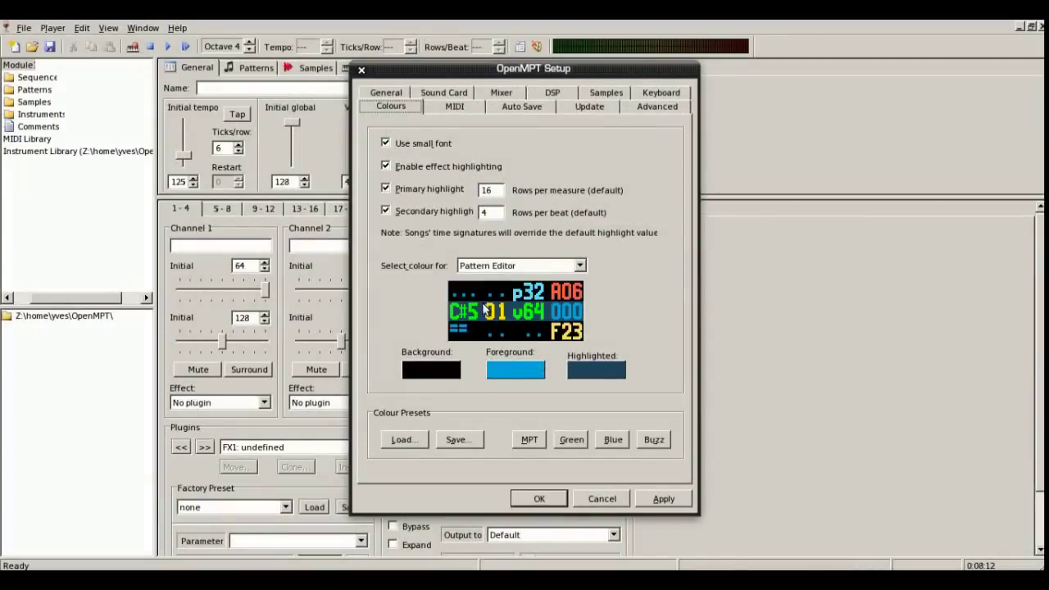
{"action": "left_click", "coordinate": [557, 264]}
{"action": "left_click", "coordinate": [456, 110]}
{"action": "left_click", "coordinate": [456, 110]}
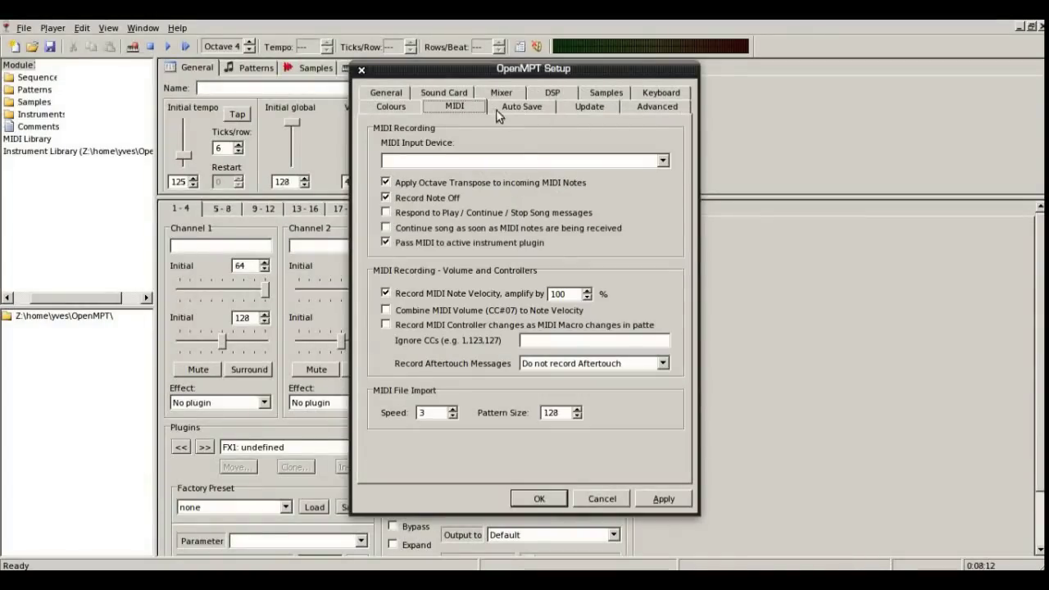
- Switch Auto Save on to view its interval, backup and location options, and switch it back off
{"action": "left_click", "coordinate": [537, 108]}
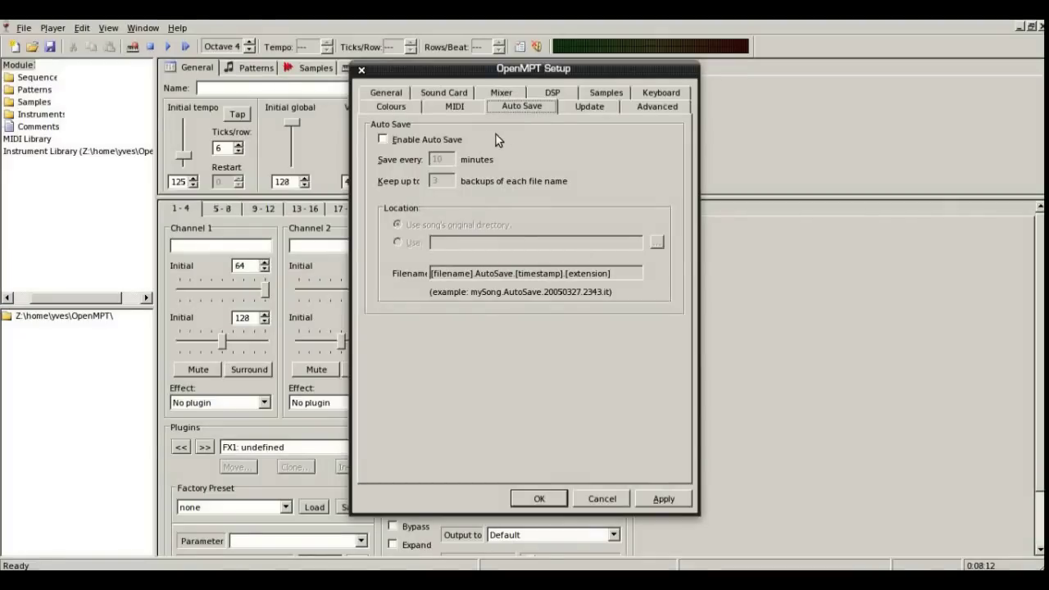
{"action": "left_click", "coordinate": [450, 141]}
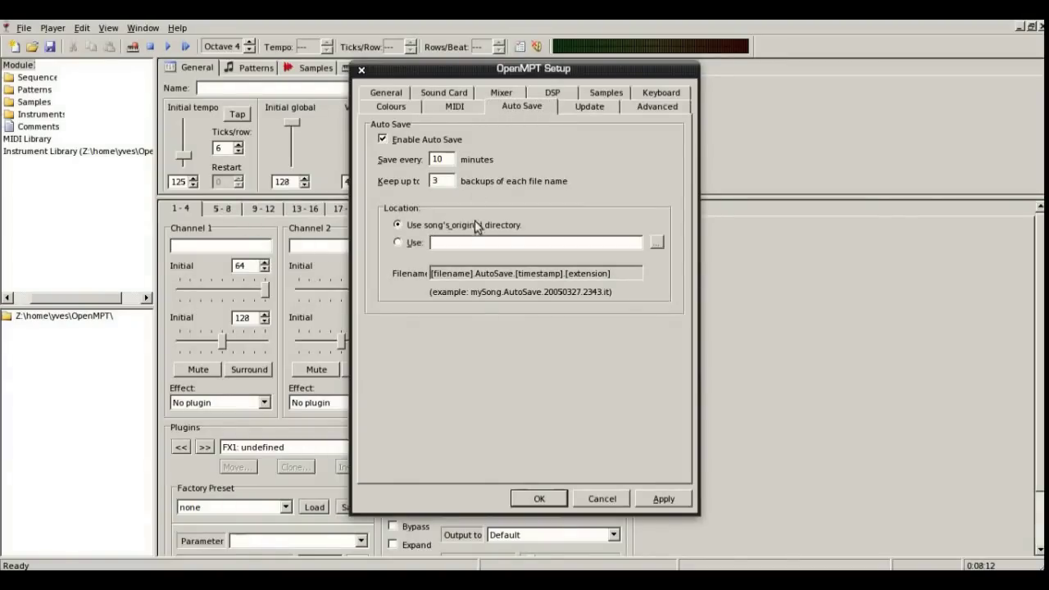
{"action": "left_click", "coordinate": [409, 140]}
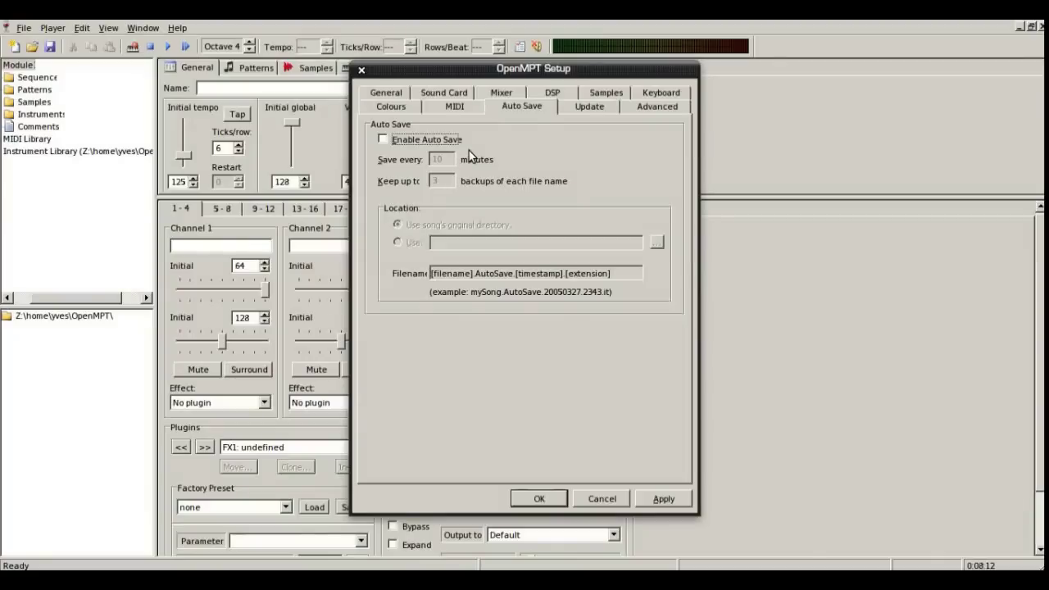
- Examine the Update and Advanced settings and close the program setup without applying changes
{"action": "left_click", "coordinate": [583, 108]}
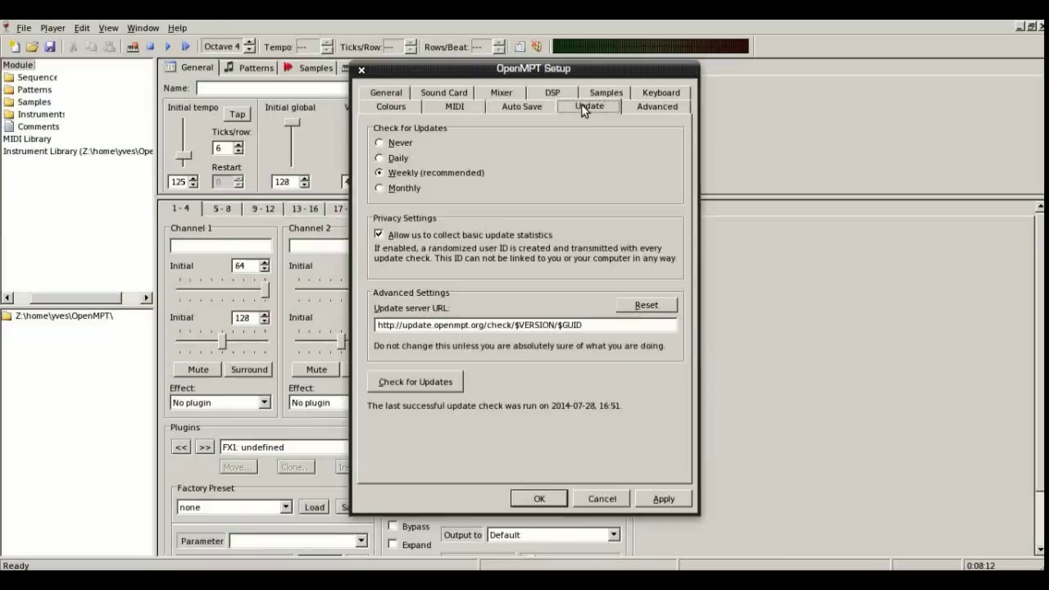
{"action": "left_click", "coordinate": [658, 107]}
{"action": "scroll", "coordinate": [482, 275], "scroll_direction": "down", "scroll_amount": 5}
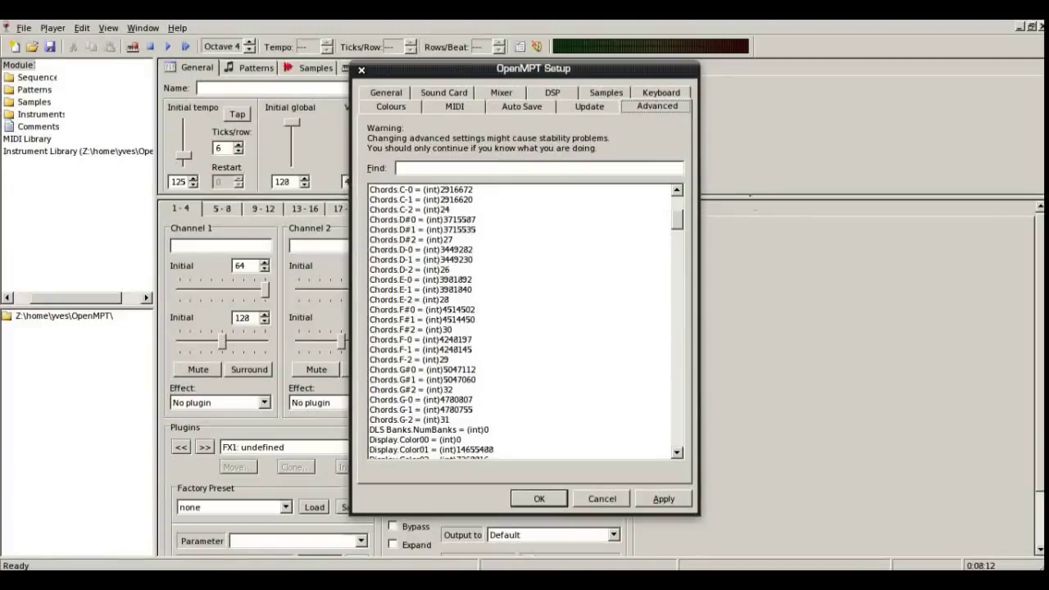
{"action": "left_click", "coordinate": [599, 499]}
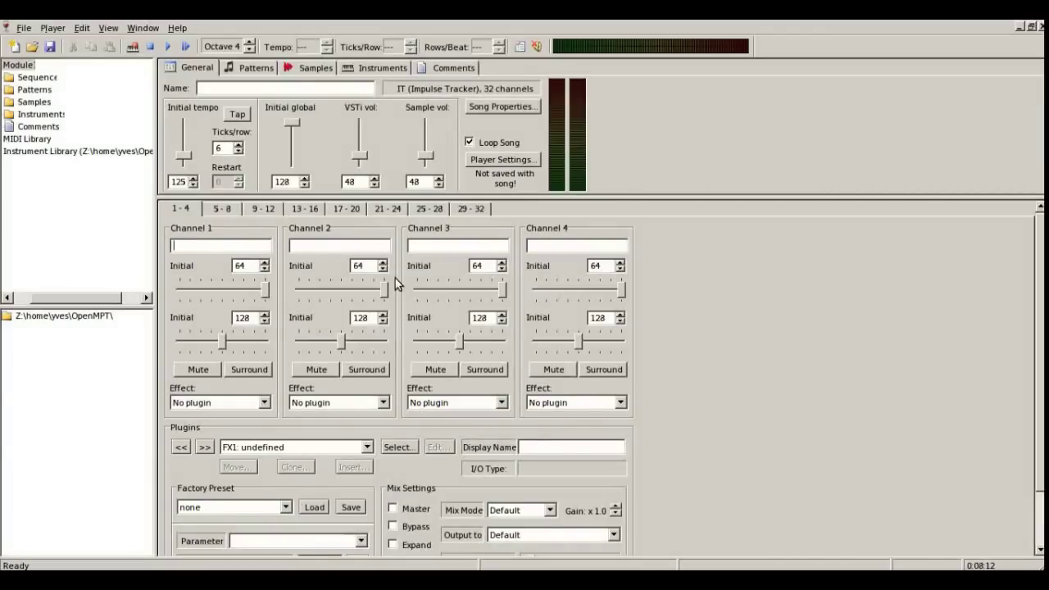
- Set the song's sample volume to 96
{"action": "left_click_drag", "start_coordinate": [428, 181], "coordinate": [395, 185]}
{"action": "type", "text": "96"}
- Look over the channel groups and reduce the song to 5 channels in its properties, removing the preselected unused channels
{"action": "left_click", "coordinate": [237, 208]}
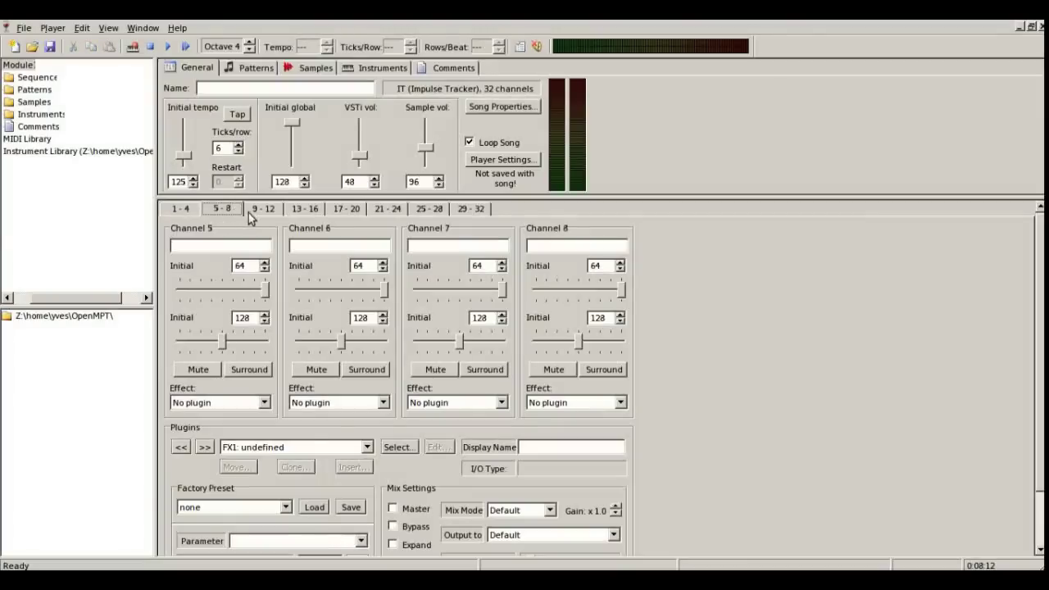
{"action": "left_click", "coordinate": [312, 208]}
{"action": "left_click", "coordinate": [346, 208]}
{"action": "left_click", "coordinate": [388, 208]}
{"action": "left_click", "coordinate": [470, 209]}
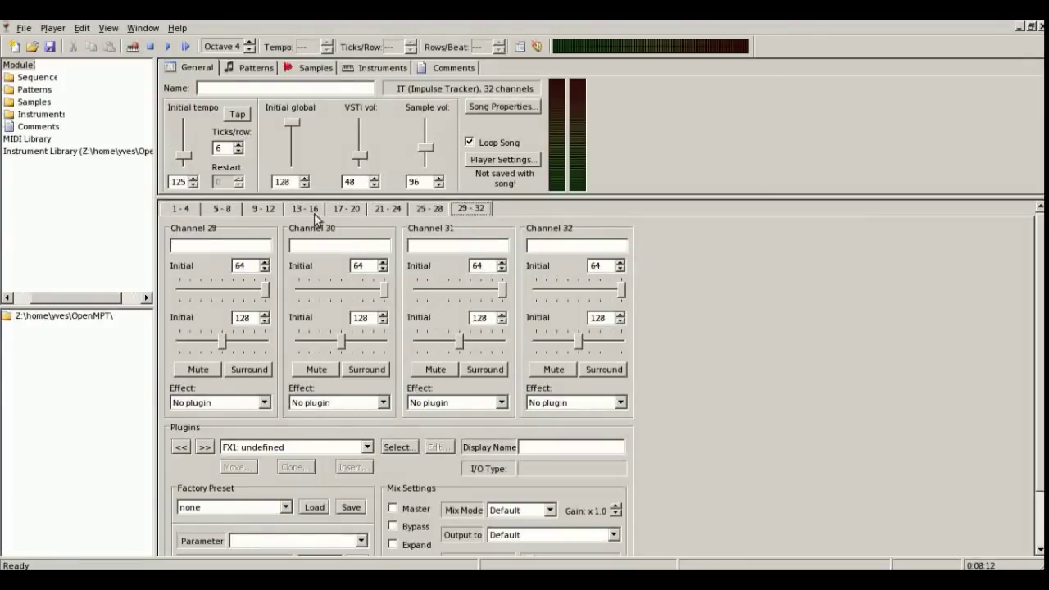
{"action": "left_click", "coordinate": [182, 209]}
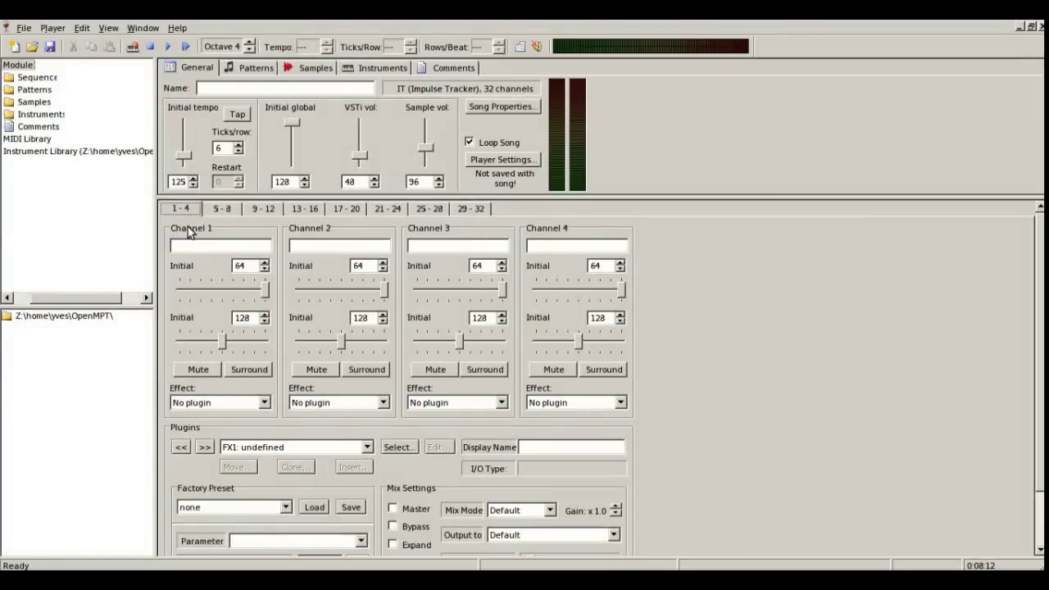
{"action": "left_click", "coordinate": [486, 110]}
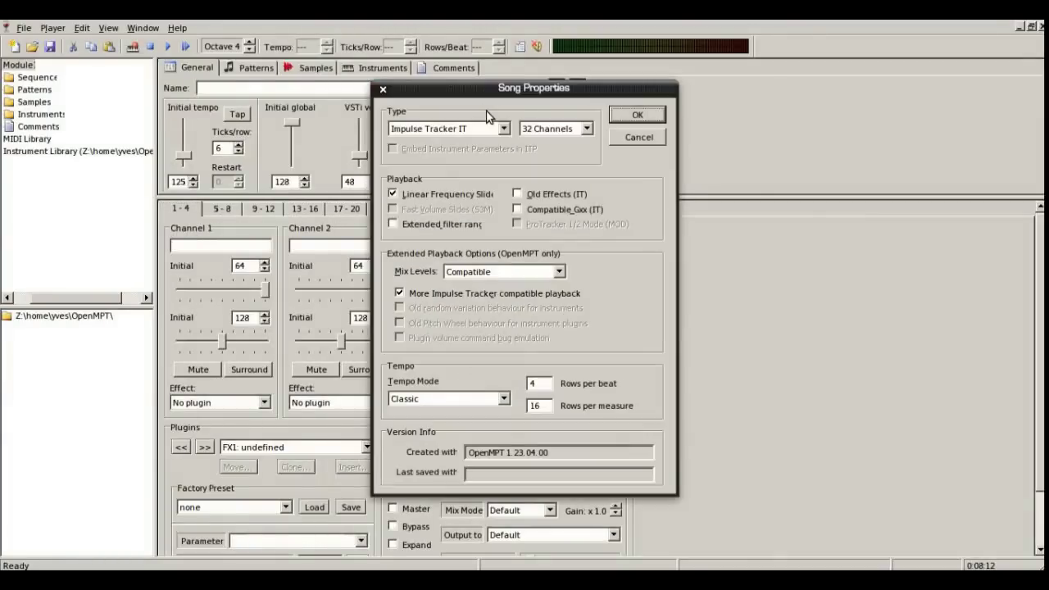
{"action": "left_click", "coordinate": [550, 128]}
{"action": "scroll", "coordinate": [551, 164], "scroll_direction": "up", "scroll_amount": 10}
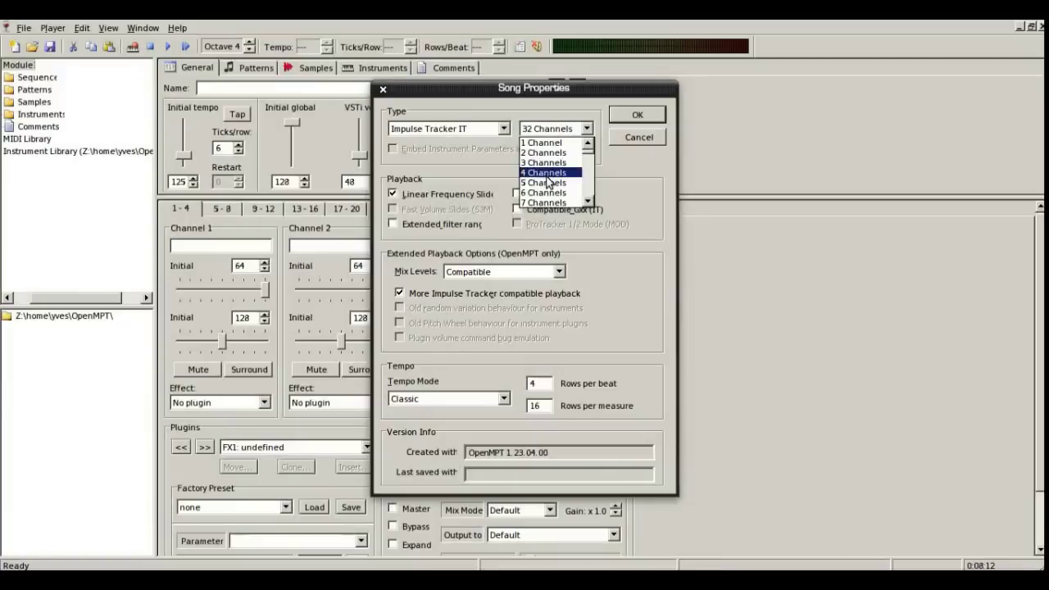
{"action": "left_click", "coordinate": [544, 181]}
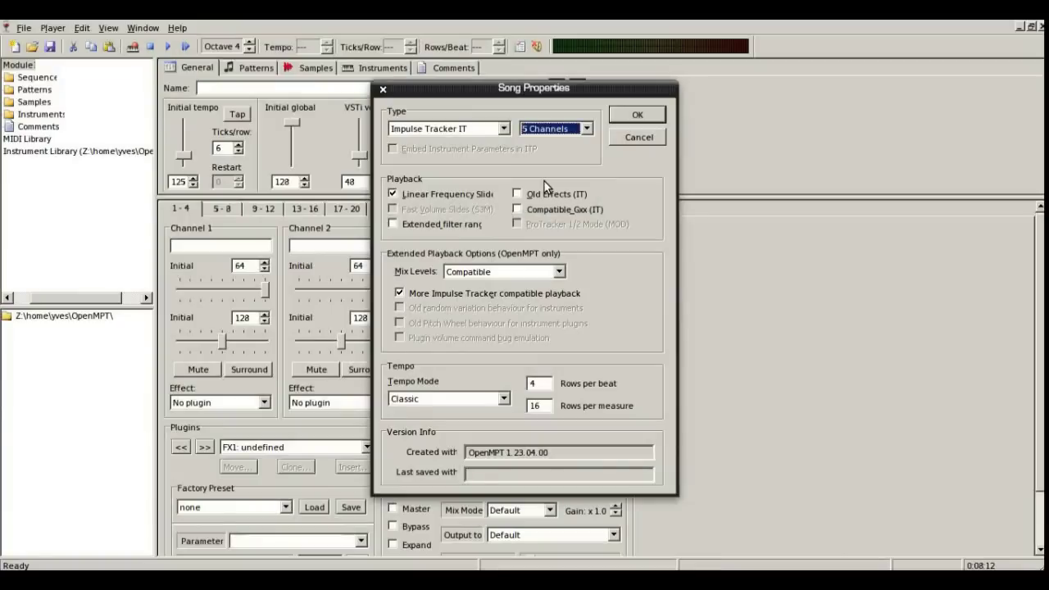
{"action": "left_click", "coordinate": [636, 114]}
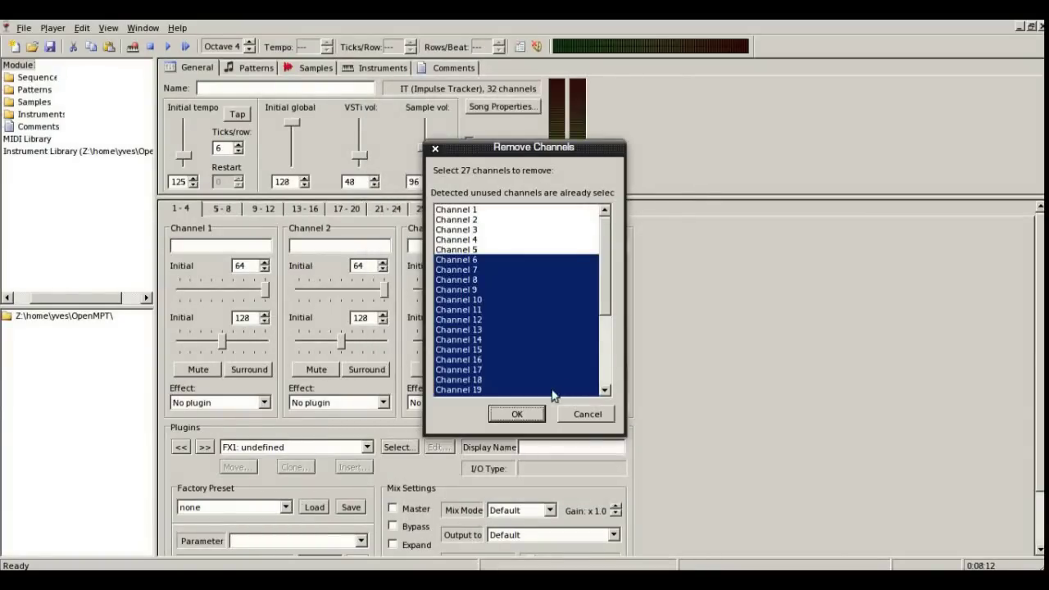
{"action": "left_click", "coordinate": [528, 416]}
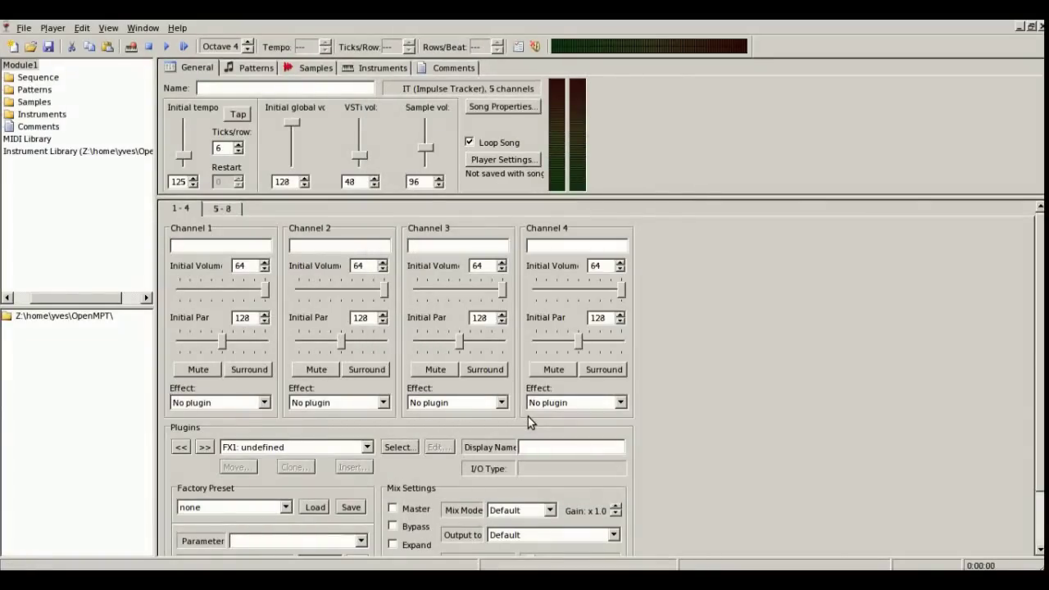
- Load square.wav from the Chiptune-(example) folder as an instrument and audition it with the notes C-5 and F-5
{"action": "left_click", "coordinate": [368, 69]}
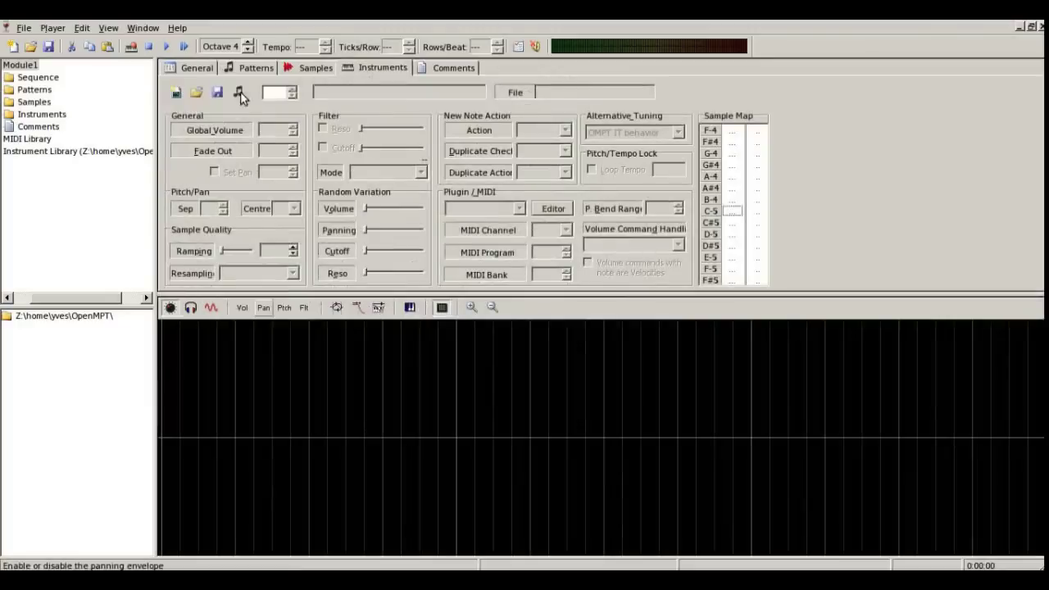
{"action": "left_click", "coordinate": [196, 96]}
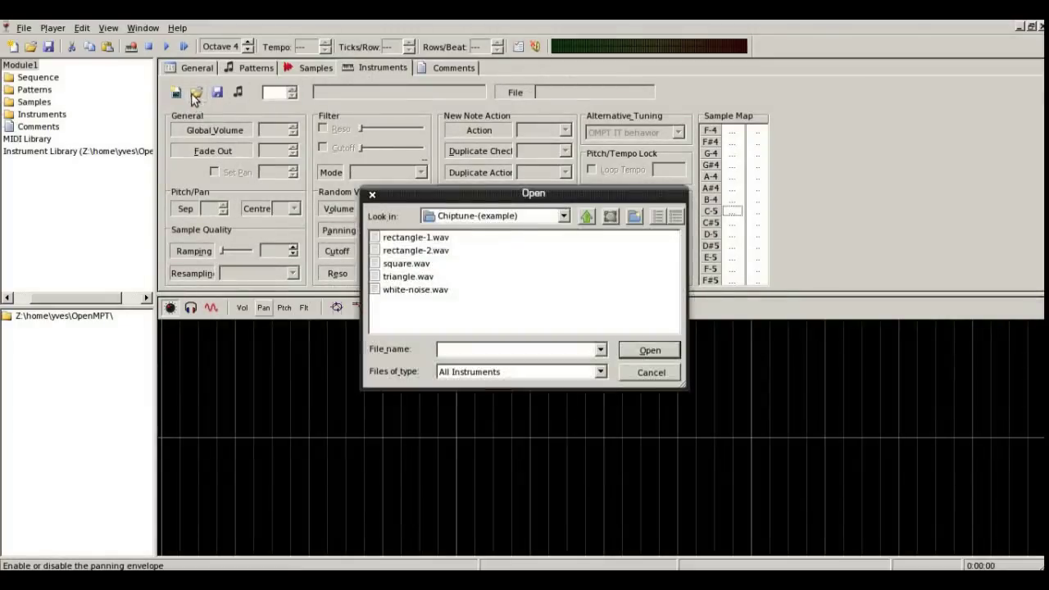
{"action": "left_click", "coordinate": [406, 263]}
{"action": "double_click", "coordinate": [406, 264]}
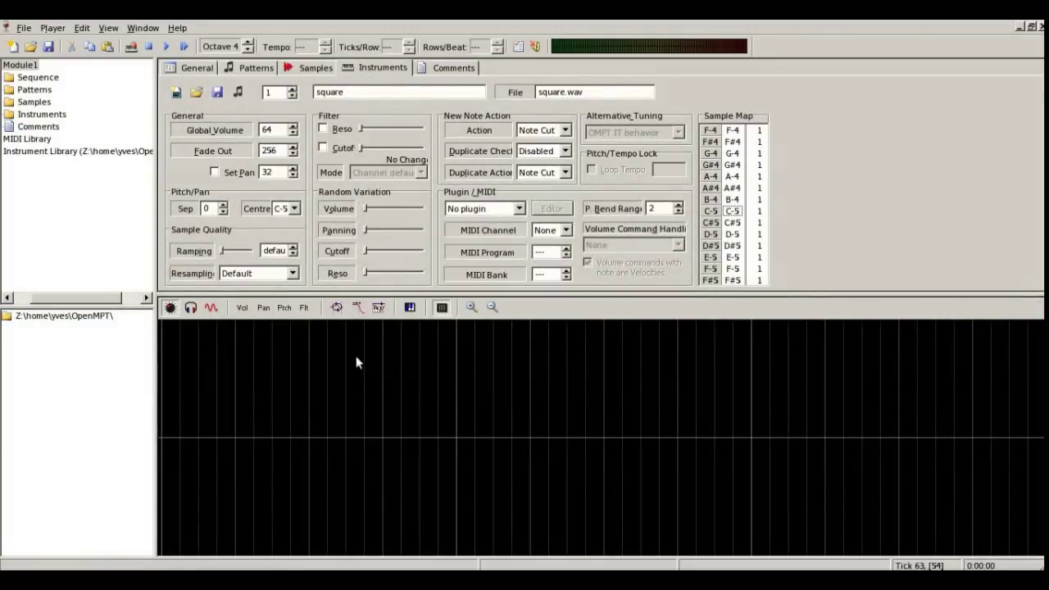
{"action": "key", "text": "q"}
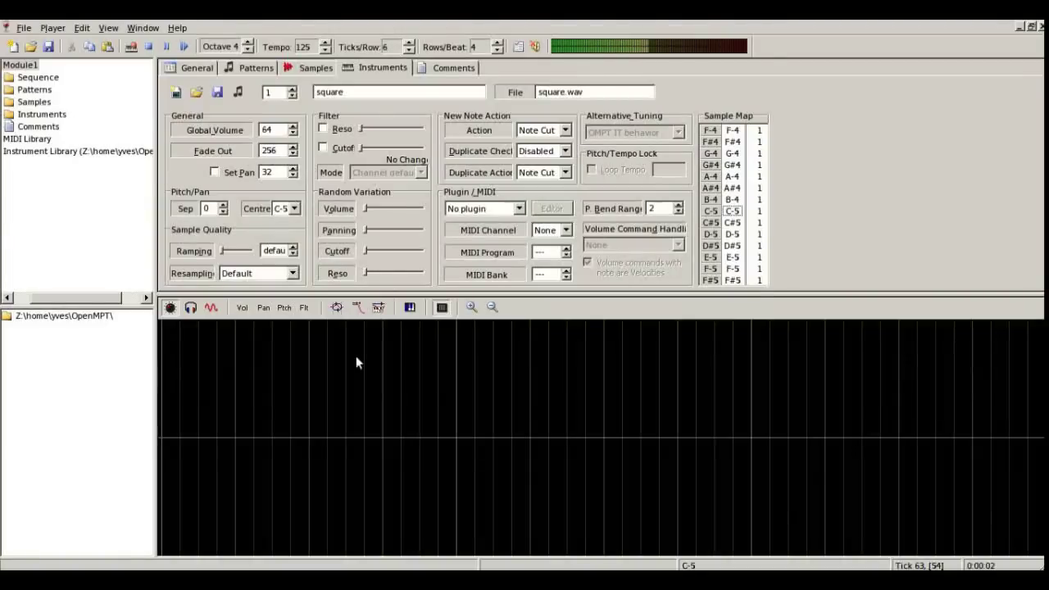
{"action": "key", "text": "r"}
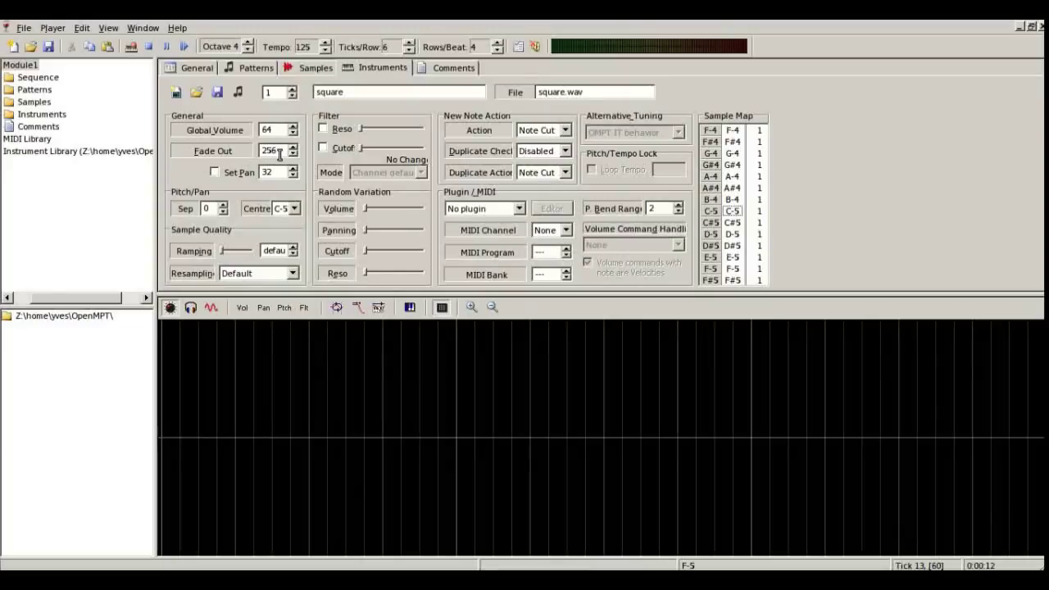
- Set the square instrument's Fade Out to 8192
{"action": "left_click_drag", "start_coordinate": [281, 151], "coordinate": [243, 146]}
{"action": "type", "text": "8192"}
- Enable the square instrument's volume envelope, shape it as a steep drop to the bottom, and insert a point halfway down the slope
{"action": "left_click", "coordinate": [243, 308]}
{"action": "left_click_drag", "start_coordinate": [162, 322], "coordinate": [195, 554]}
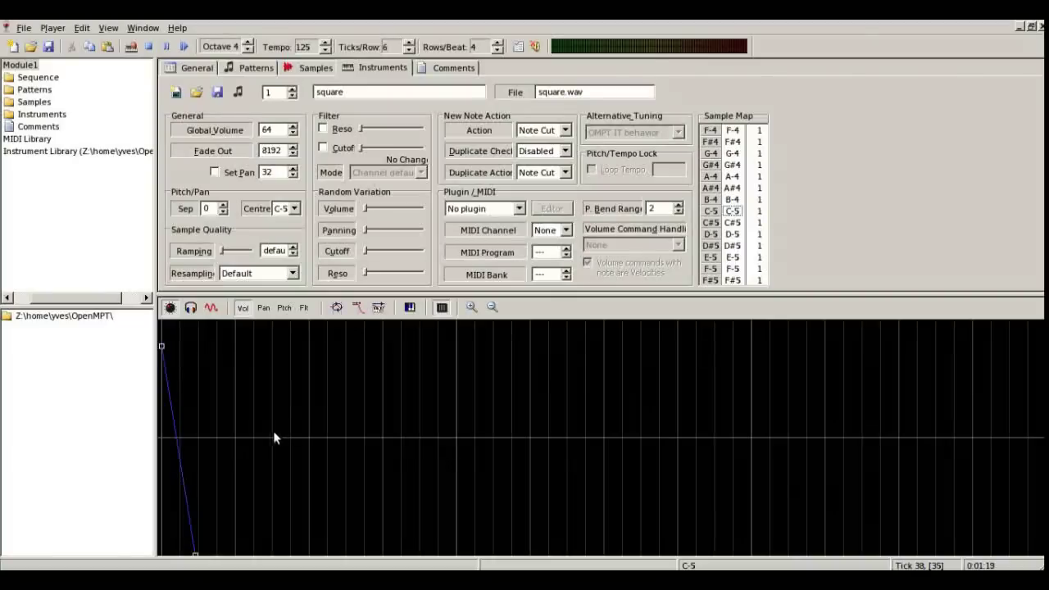
{"action": "right_click", "coordinate": [178, 441]}
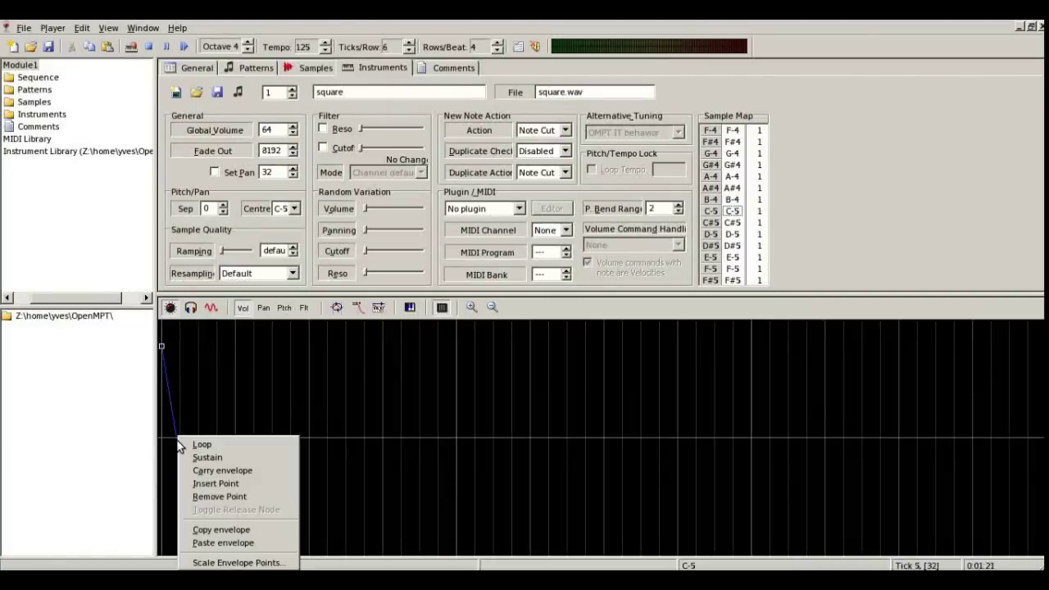
{"action": "left_click", "coordinate": [210, 484]}
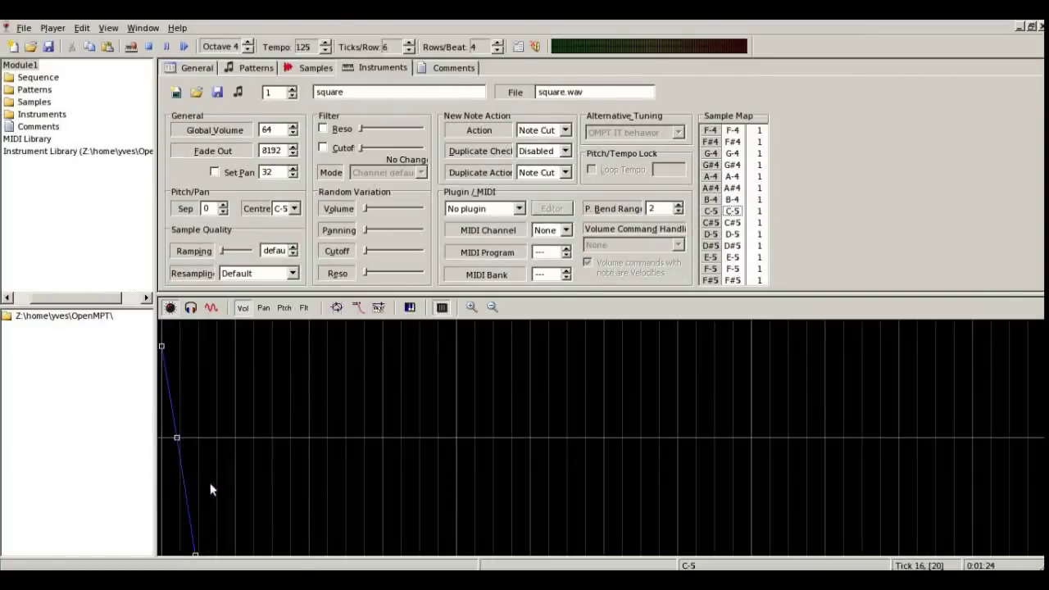
- Enable the loop on the square instrument's volume envelope, held on its middle point
{"action": "left_click", "coordinate": [337, 307]}
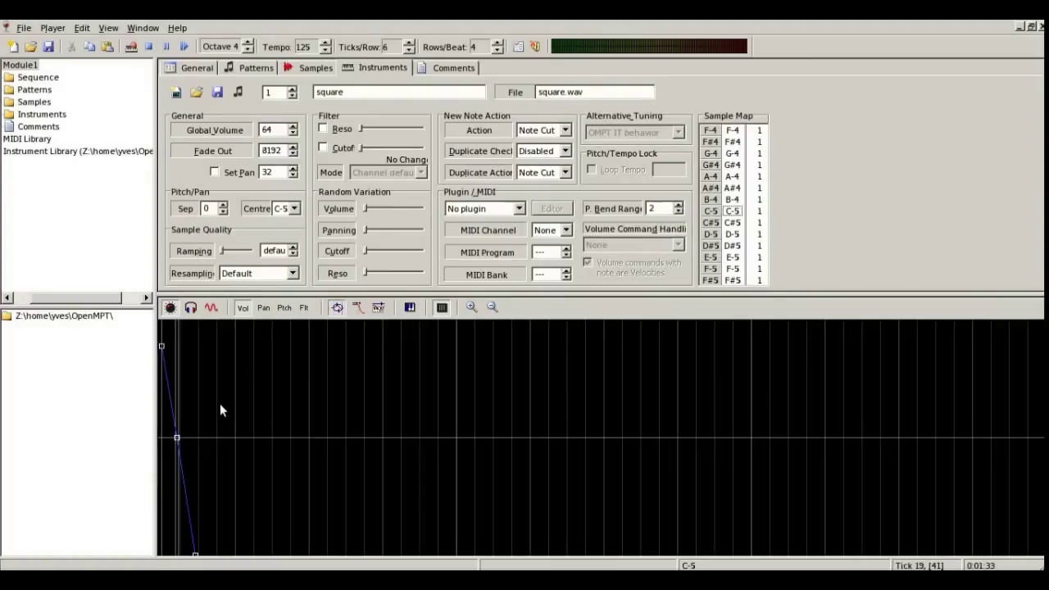
- Create instrument 2 and load rectangle-1.wav from the Chiptune-(example) folder into it
{"action": "left_click", "coordinate": [175, 91]}
{"action": "left_click", "coordinate": [196, 92]}
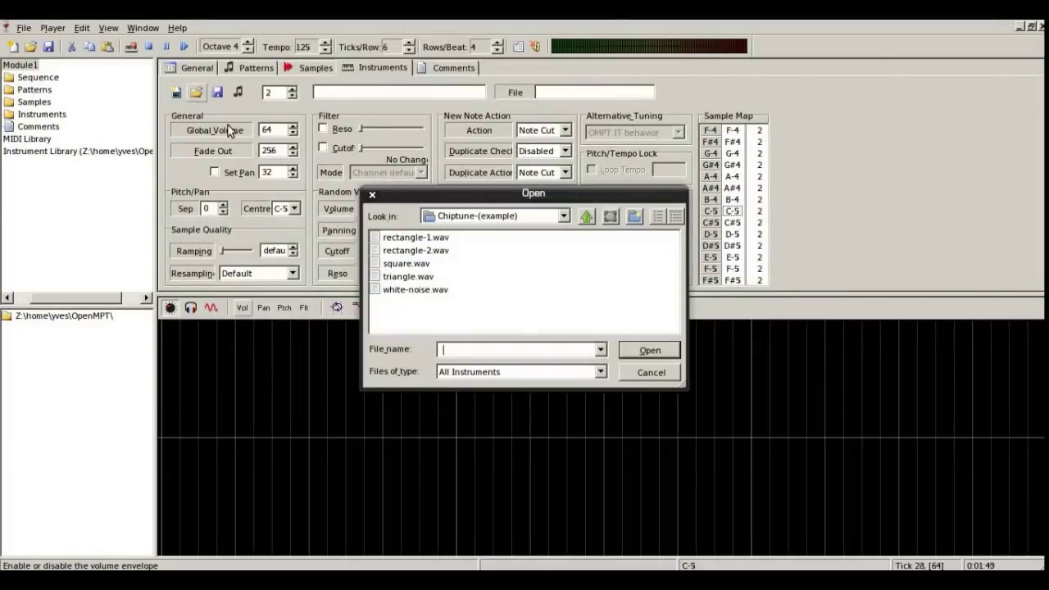
{"action": "left_click", "coordinate": [426, 239]}
{"action": "double_click", "coordinate": [426, 239]}
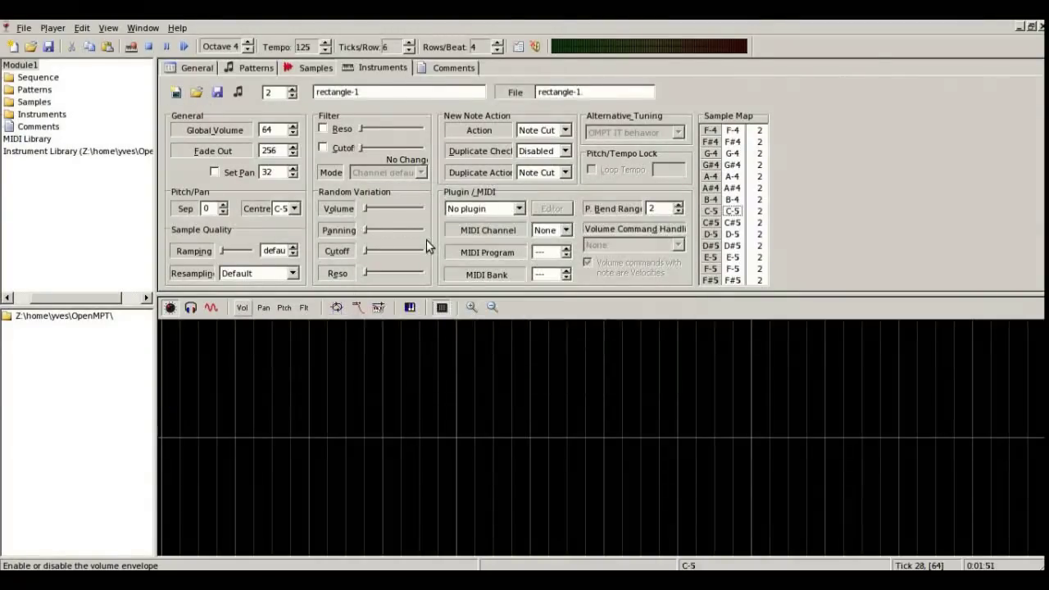
- Copy the square instrument's volume envelope, paste it into the rectangle-1 instrument, and open that instrument's Fade Out value for editing
{"action": "left_click", "coordinate": [292, 96]}
{"action": "right_click", "coordinate": [236, 395]}
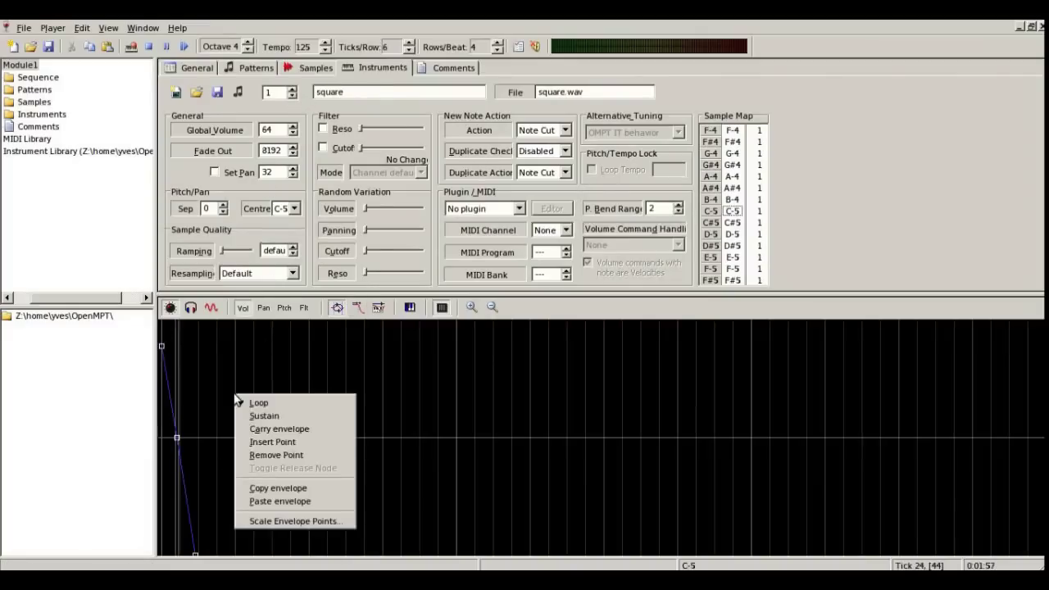
{"action": "left_click", "coordinate": [272, 485]}
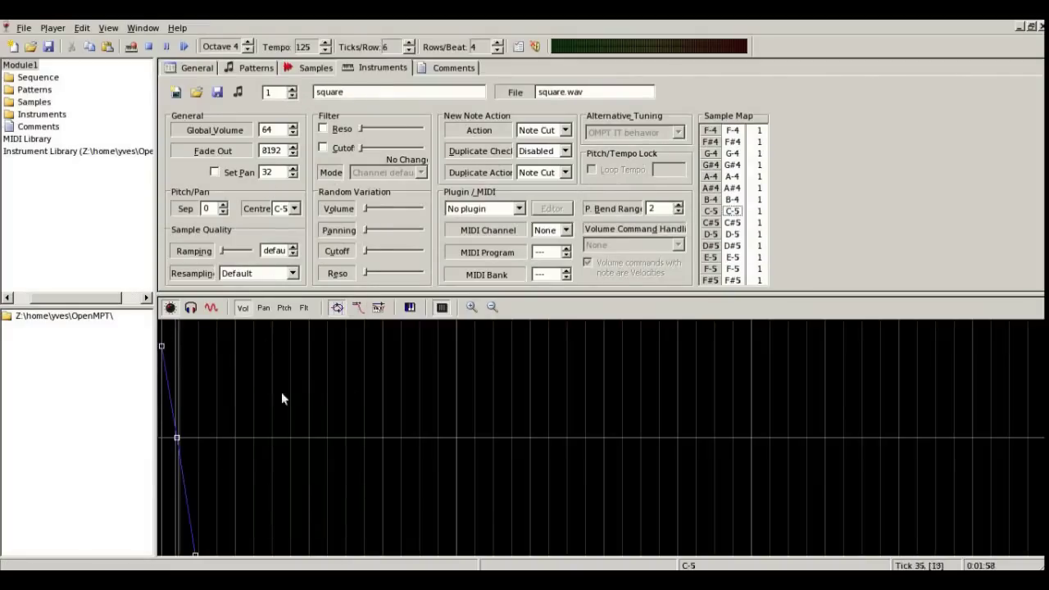
{"action": "left_click", "coordinate": [293, 88]}
{"action": "right_click", "coordinate": [290, 432]}
{"action": "left_click", "coordinate": [348, 542]}
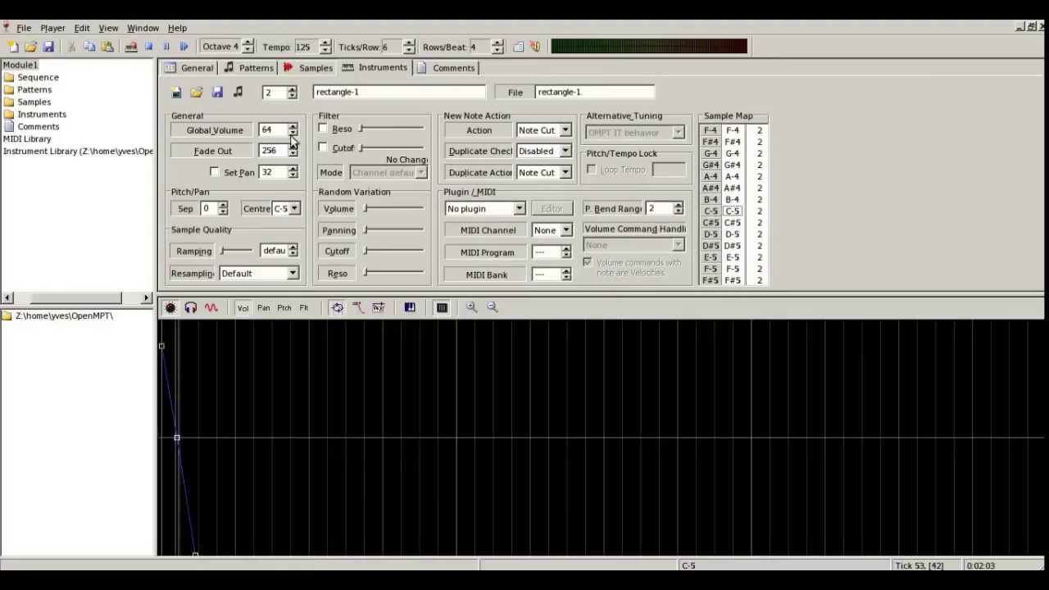
{"action": "left_click_drag", "start_coordinate": [277, 151], "coordinate": [253, 148]}
- Create instrument 3 and load triangle.wav into it
{"action": "left_click", "coordinate": [175, 91]}
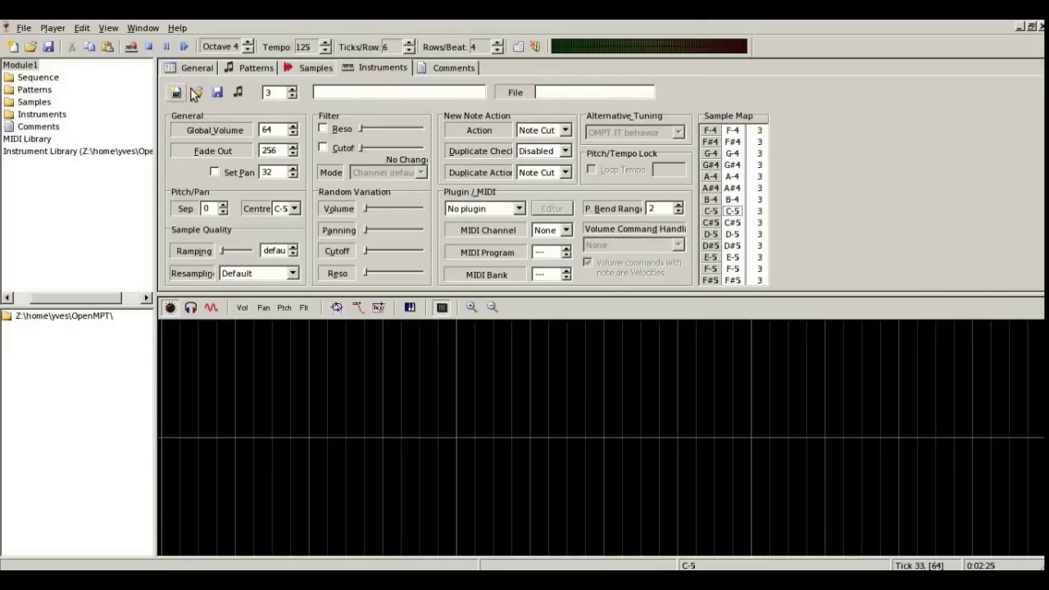
{"action": "left_click", "coordinate": [197, 92]}
{"action": "double_click", "coordinate": [400, 272]}
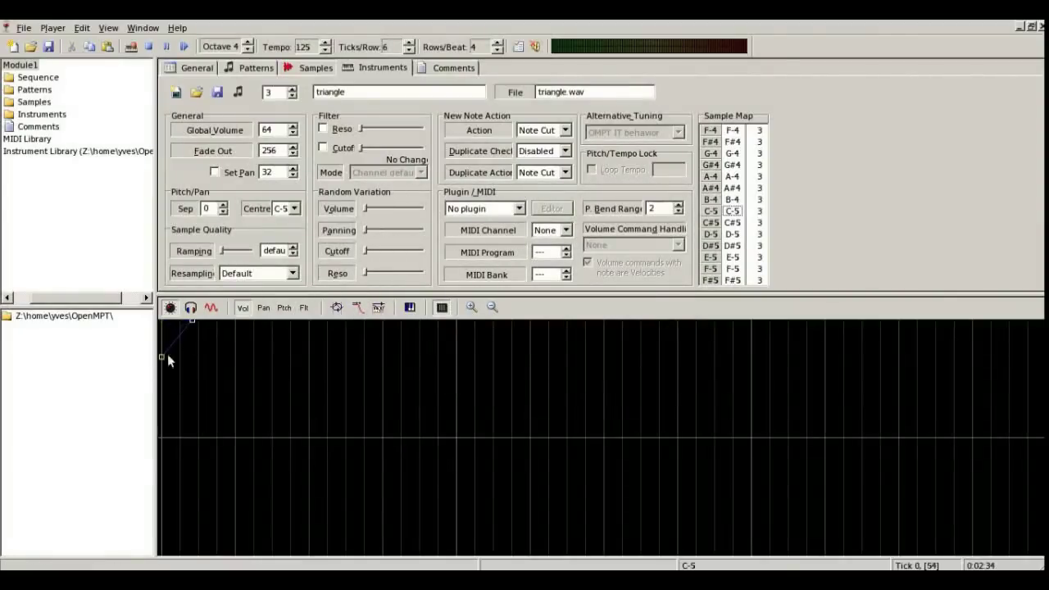
- Enable sustain on the triangle instrument's volume envelope, lower the base octave to 3 and audition a few notes
{"action": "left_click", "coordinate": [357, 307]}
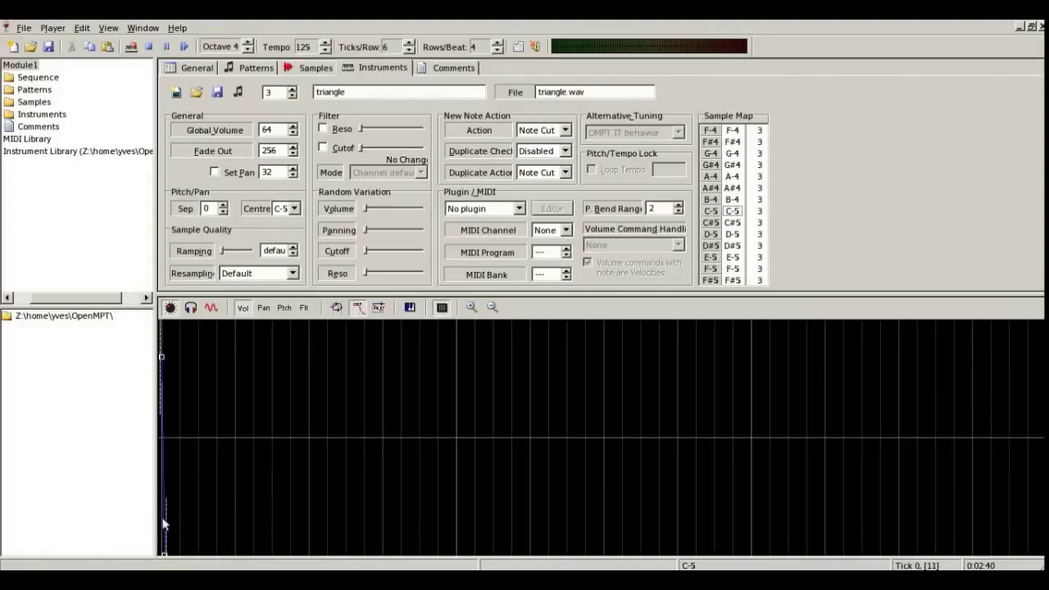
{"action": "left_click", "coordinate": [248, 50]}
{"action": "key", "text": "z"}
{"action": "key", "text": "c"}
{"action": "key", "text": "z"}
- Create instrument 4 and load white-noise.wav into it
{"action": "left_click", "coordinate": [177, 92]}
{"action": "left_click", "coordinate": [195, 92]}
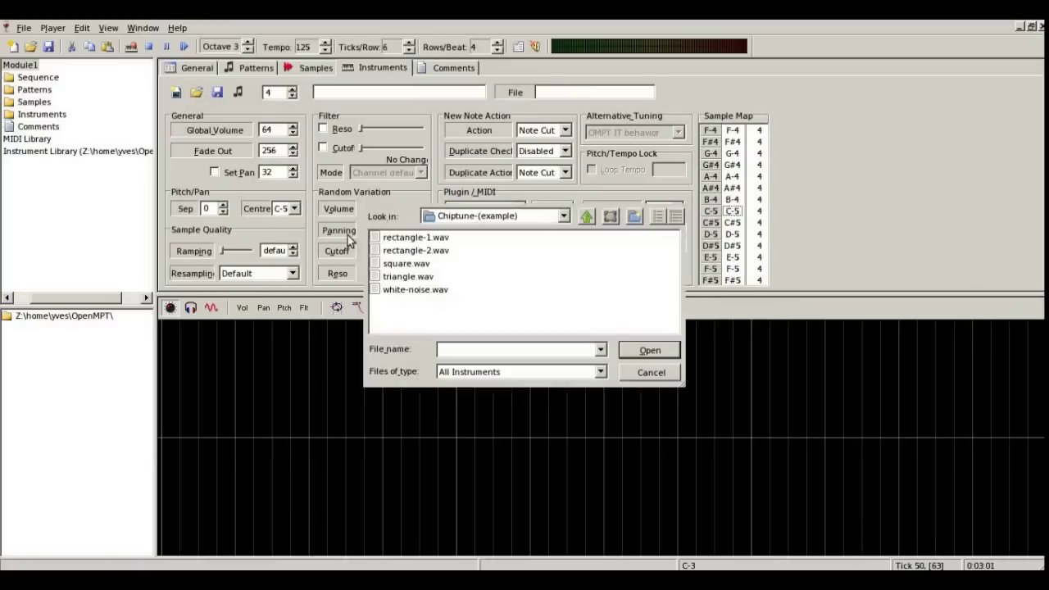
{"action": "double_click", "coordinate": [429, 289]}
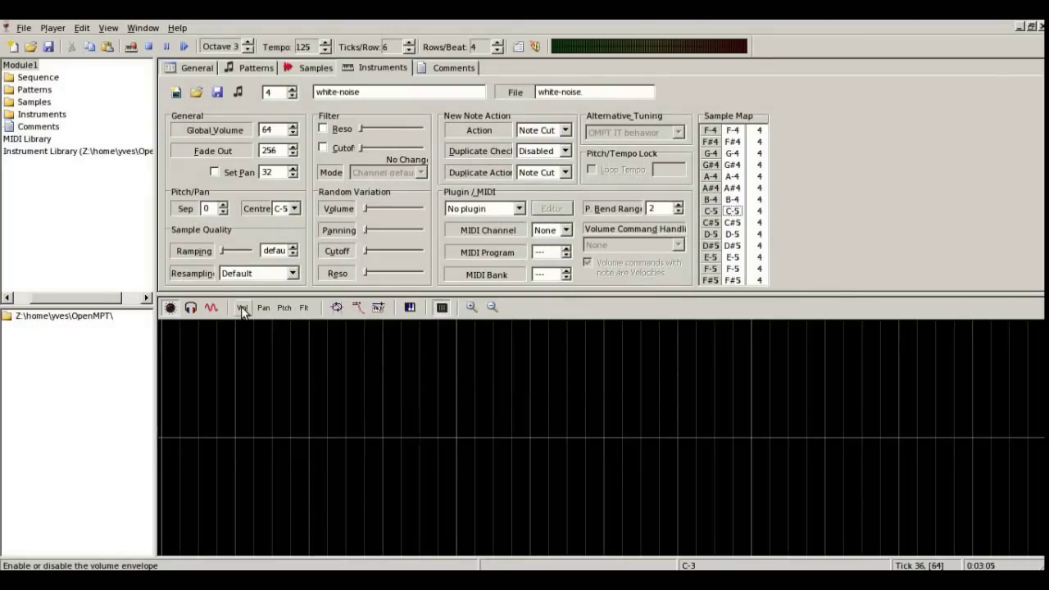
- Lower the start of the white-noise volume envelope, bring its end down to zero and insert a point between them
{"action": "left_click_drag", "start_coordinate": [160, 322], "coordinate": [147, 480]}
{"action": "left_click_drag", "start_coordinate": [193, 323], "coordinate": [179, 554]}
{"action": "right_click", "coordinate": [236, 509]}
{"action": "left_click", "coordinate": [262, 484]}
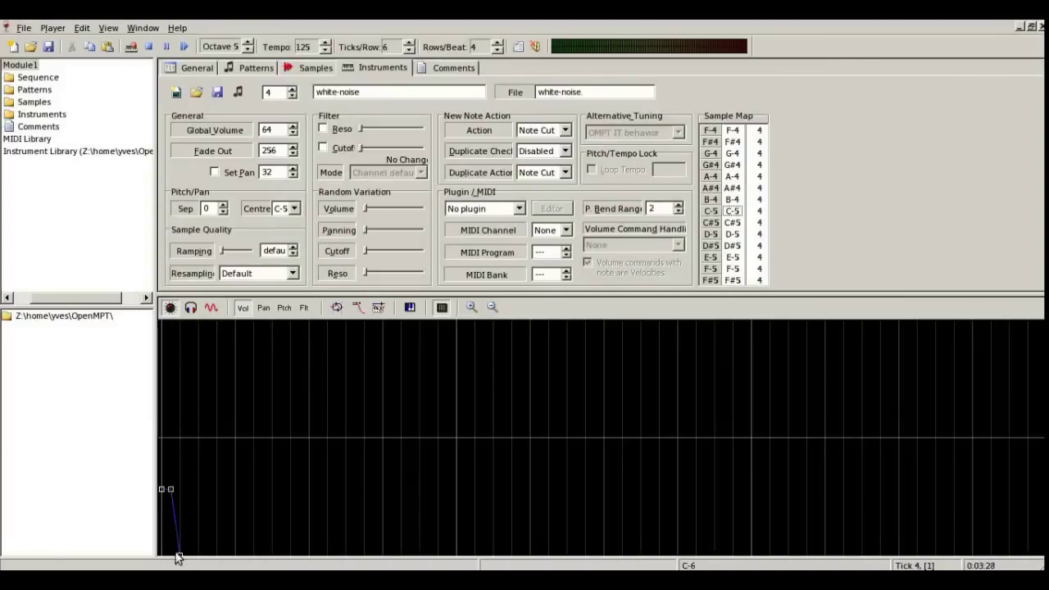
- Move the white-noise envelope's end and inserted points close to the start and down to zero for a very short burst
{"action": "left_click_drag", "start_coordinate": [177, 554], "coordinate": [173, 555]}
{"action": "left_click_drag", "start_coordinate": [169, 489], "coordinate": [164, 489]}
{"action": "left_click_drag", "start_coordinate": [173, 556], "coordinate": [167, 556]}
{"action": "left_click_drag", "start_coordinate": [169, 556], "coordinate": [146, 565]}
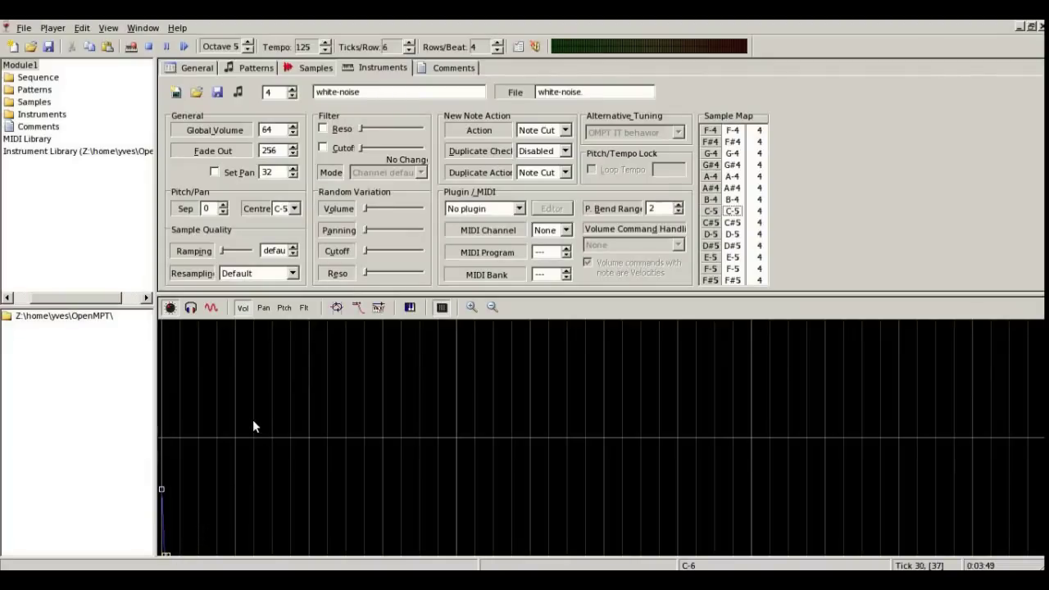
- Look through the four samples and amplify sample 1 by 75 %
{"action": "left_click", "coordinate": [324, 66]}
{"action": "left_click", "coordinate": [296, 89]}
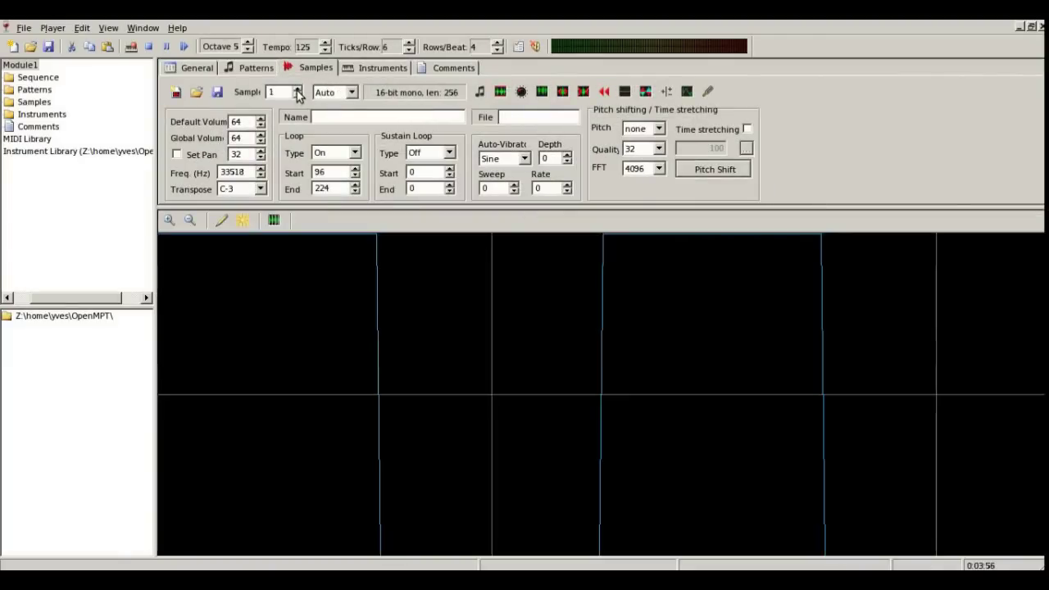
{"action": "left_click", "coordinate": [296, 94]}
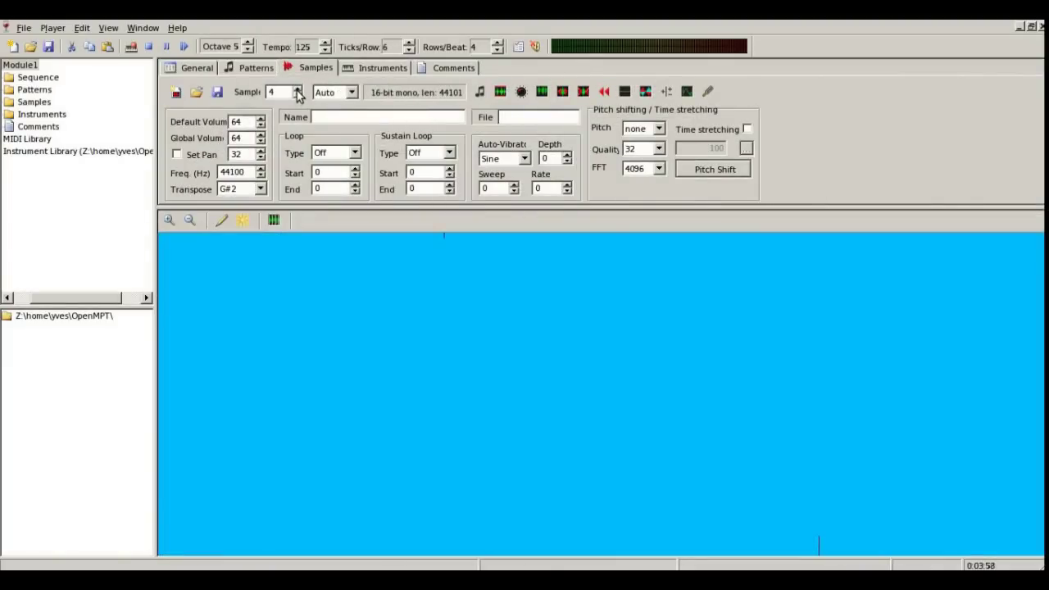
{"action": "left_click", "coordinate": [297, 94]}
{"action": "left_click", "coordinate": [521, 91]}
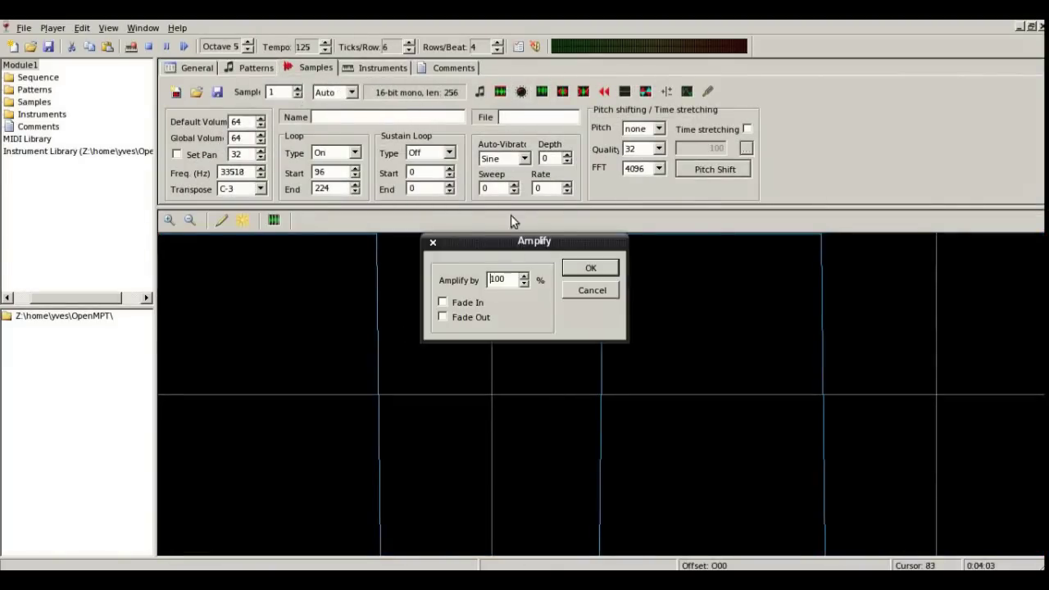
{"action": "type", "text": "75"}
{"action": "key", "text": "Return"}
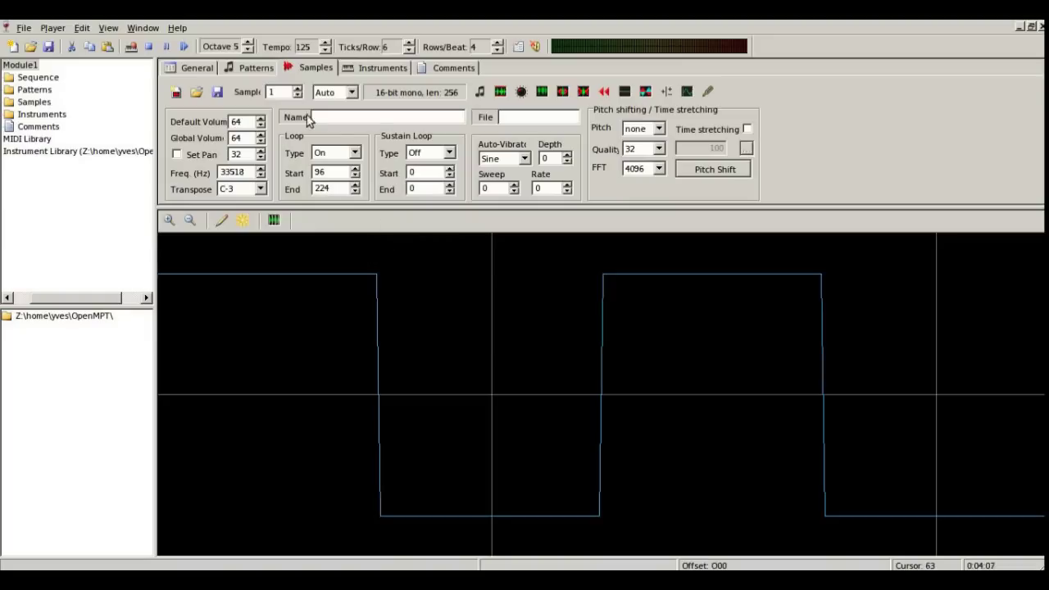
- Amplify samples 2, 3 and 4 by 75 % each
{"action": "left_click", "coordinate": [297, 87]}
{"action": "left_click", "coordinate": [521, 91]}
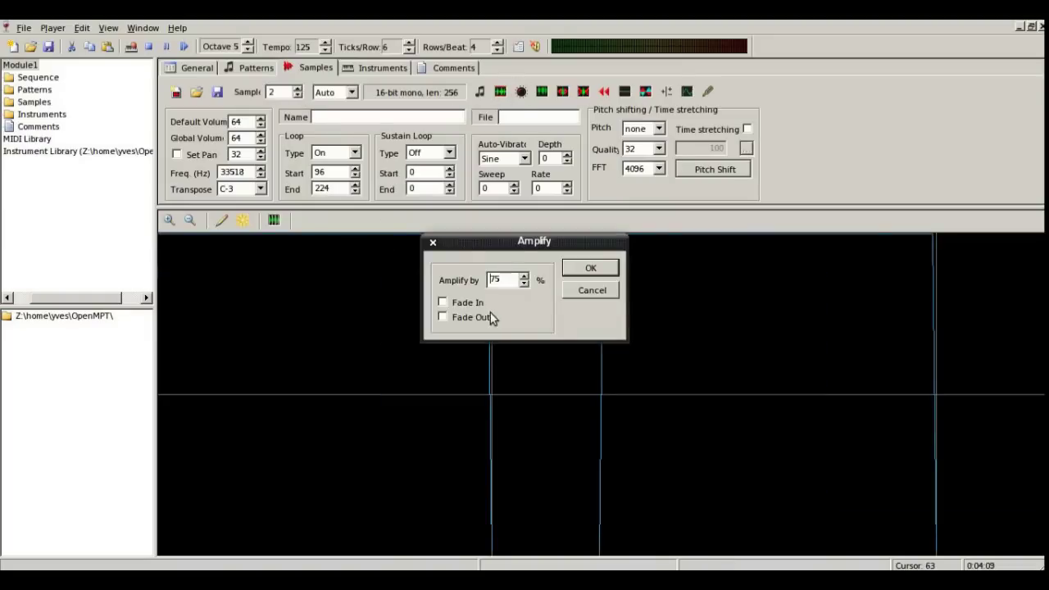
{"action": "left_click", "coordinate": [579, 270]}
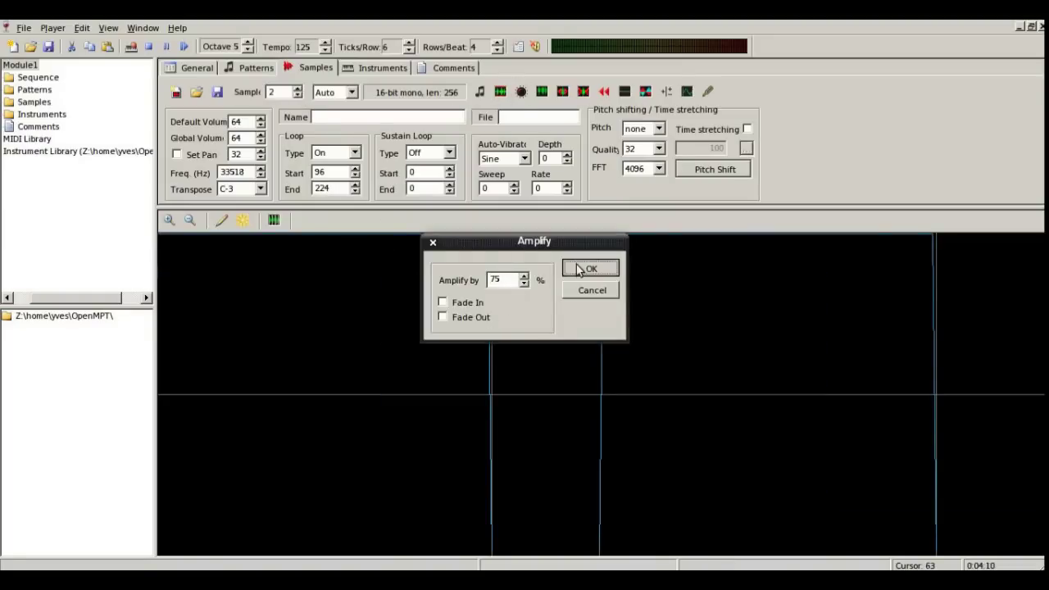
{"action": "left_click", "coordinate": [298, 88]}
{"action": "left_click", "coordinate": [521, 91]}
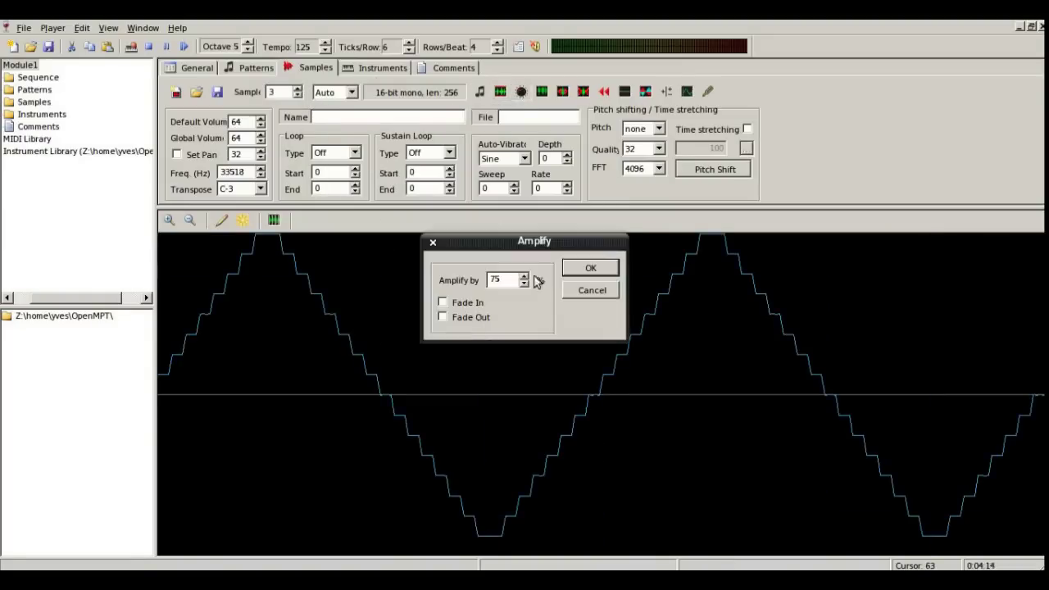
{"action": "left_click", "coordinate": [583, 270]}
{"action": "left_click", "coordinate": [298, 90]}
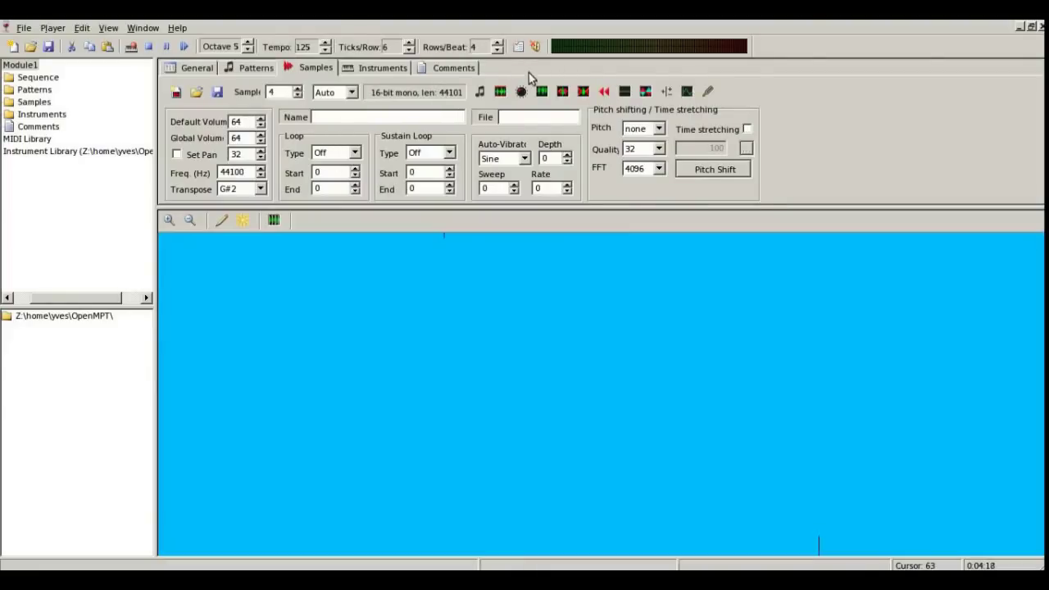
{"action": "left_click", "coordinate": [521, 91]}
{"action": "left_click", "coordinate": [578, 270]}
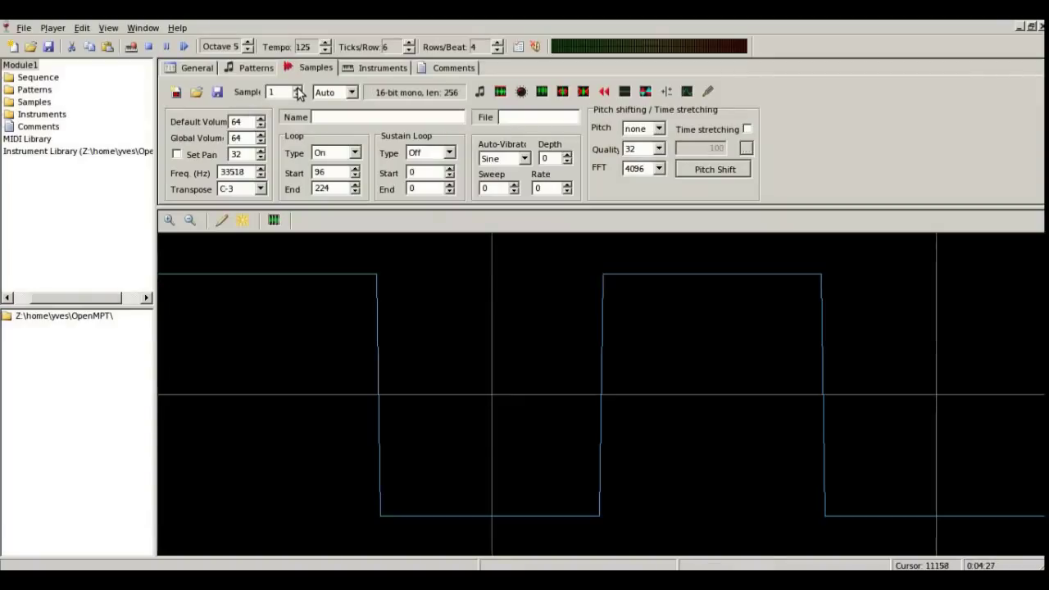
- Check the loop type, start and end values of sample 1
{"action": "left_click", "coordinate": [298, 91]}
{"action": "left_click", "coordinate": [344, 153]}
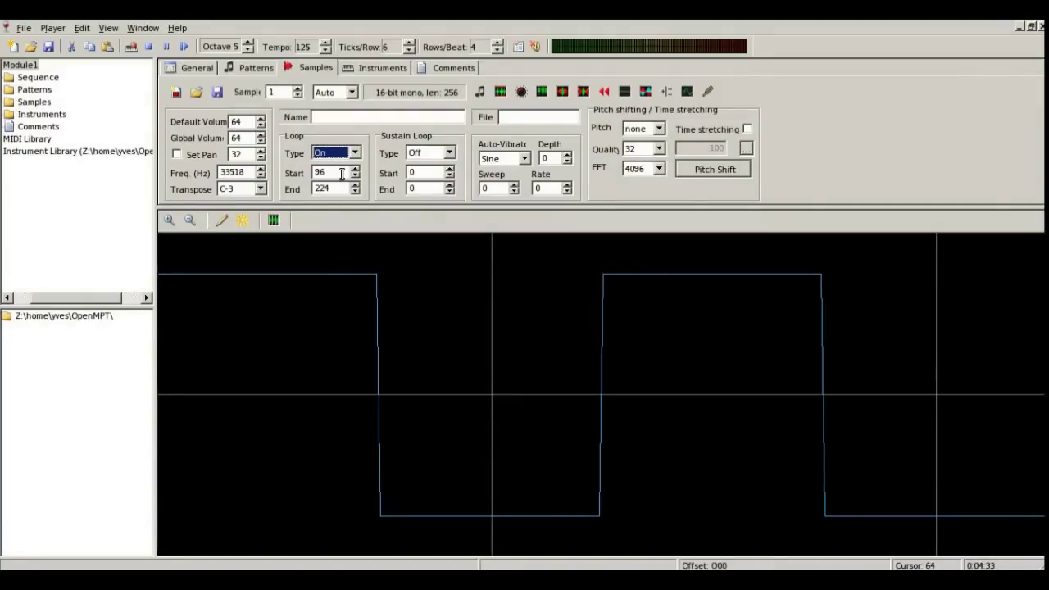
{"action": "key", "text": "Tab"}
{"action": "key", "text": "Tab"}
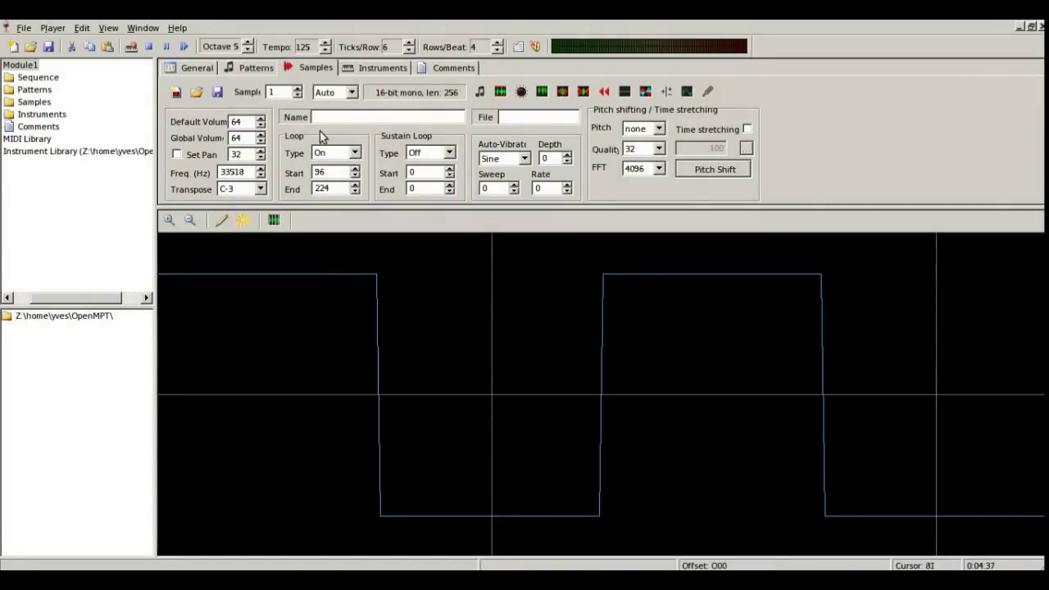
- Turn on the loop of triangle sample 3 with start 96 and end 224, and audition it in octave 3
{"action": "left_click", "coordinate": [298, 88]}
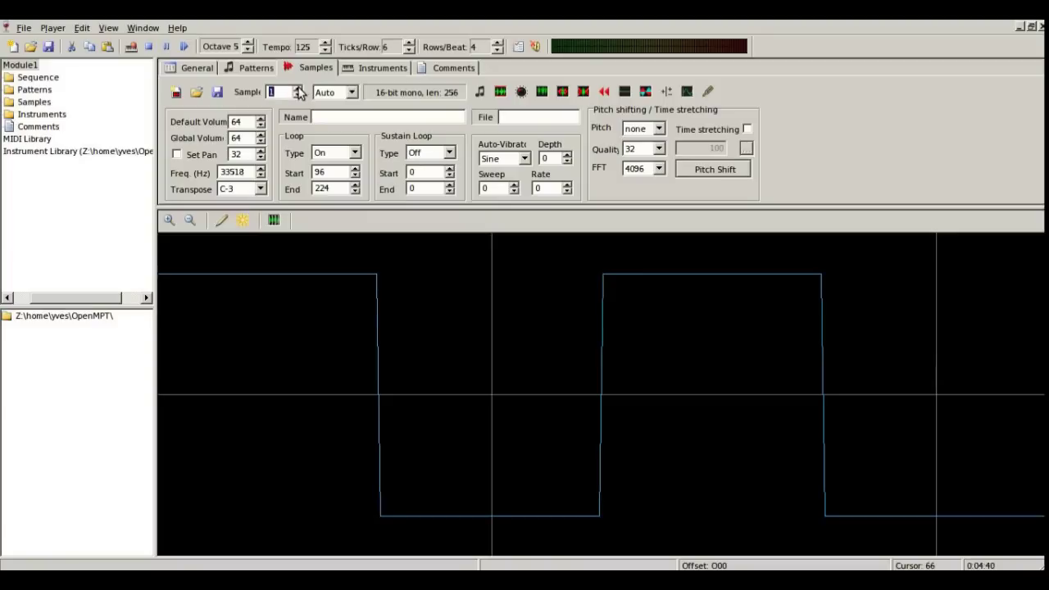
{"action": "left_click", "coordinate": [298, 87]}
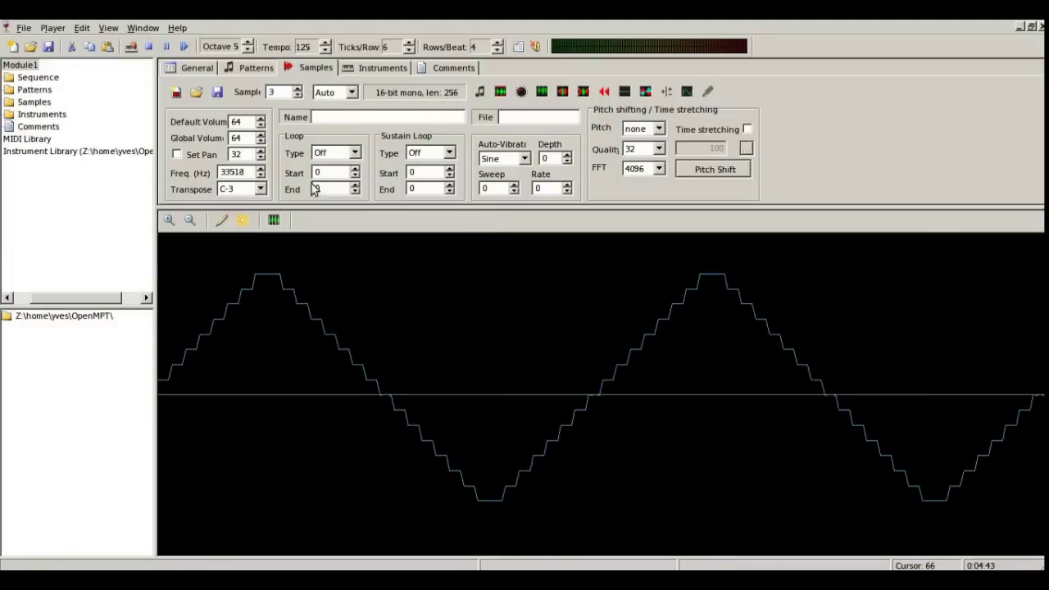
{"action": "left_click", "coordinate": [344, 153]}
{"action": "left_click", "coordinate": [341, 178]}
{"action": "key", "text": "Tab"}
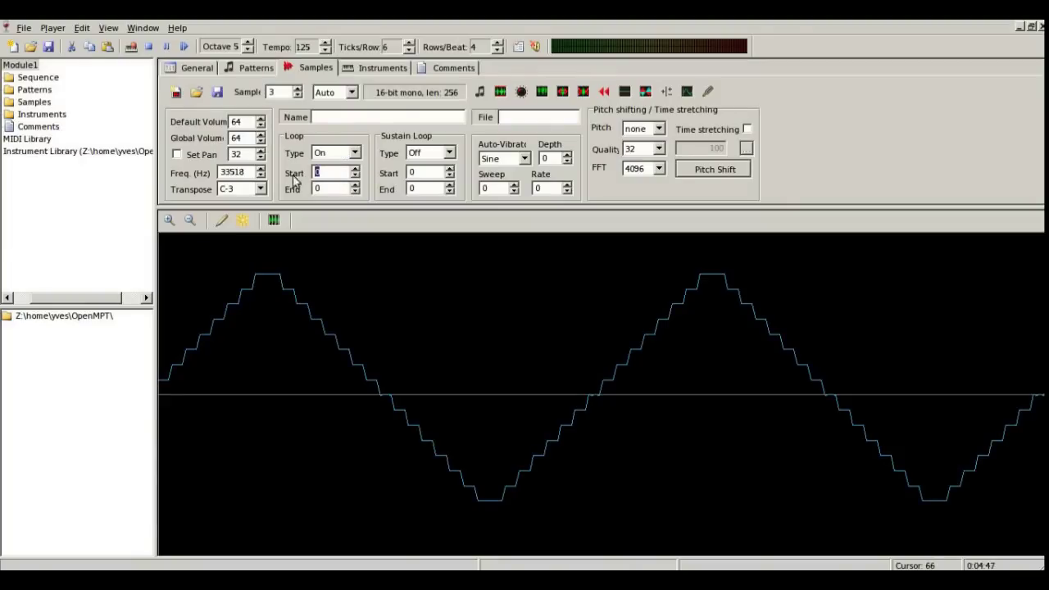
{"action": "type", "text": "96"}
{"action": "key", "text": "Tab"}
{"action": "type", "text": "224"}
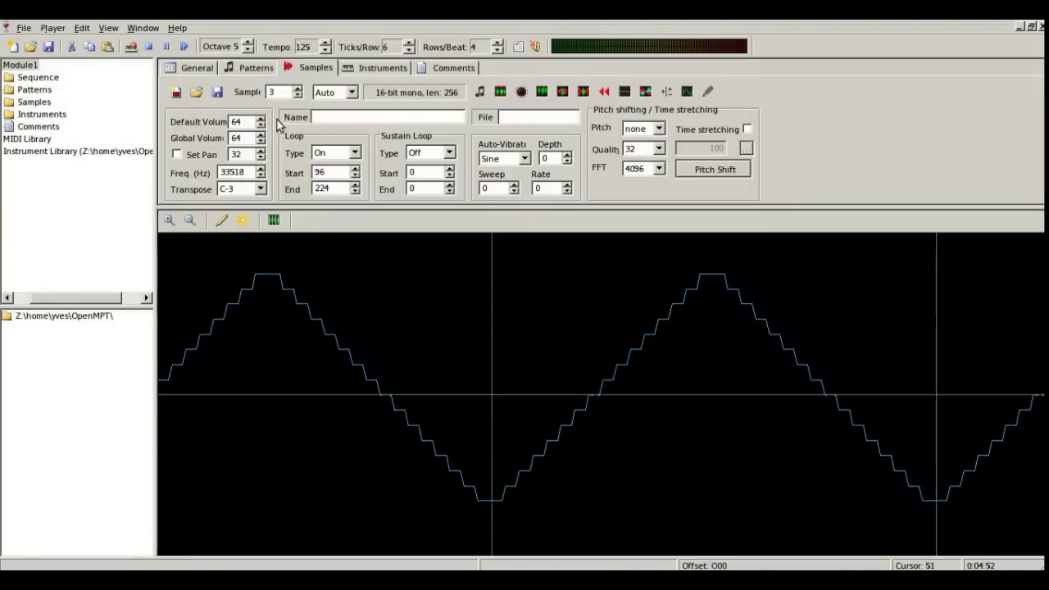
{"action": "double_click", "coordinate": [248, 51]}
{"action": "key", "text": "z"}
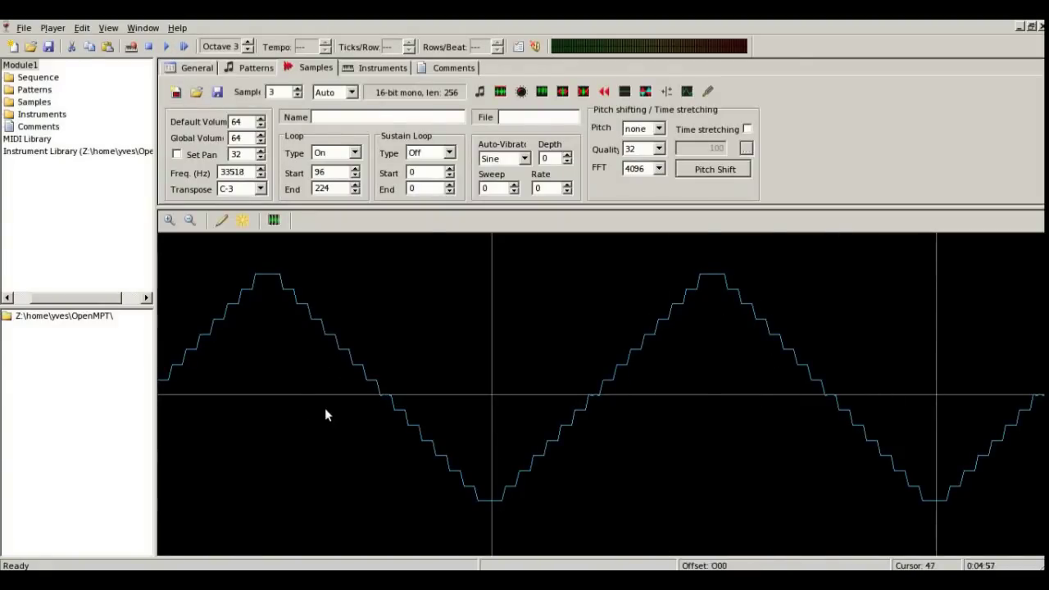
- Turn on the loop of white-noise sample 4 and set its loop end to 44090
{"action": "left_click", "coordinate": [296, 88]}
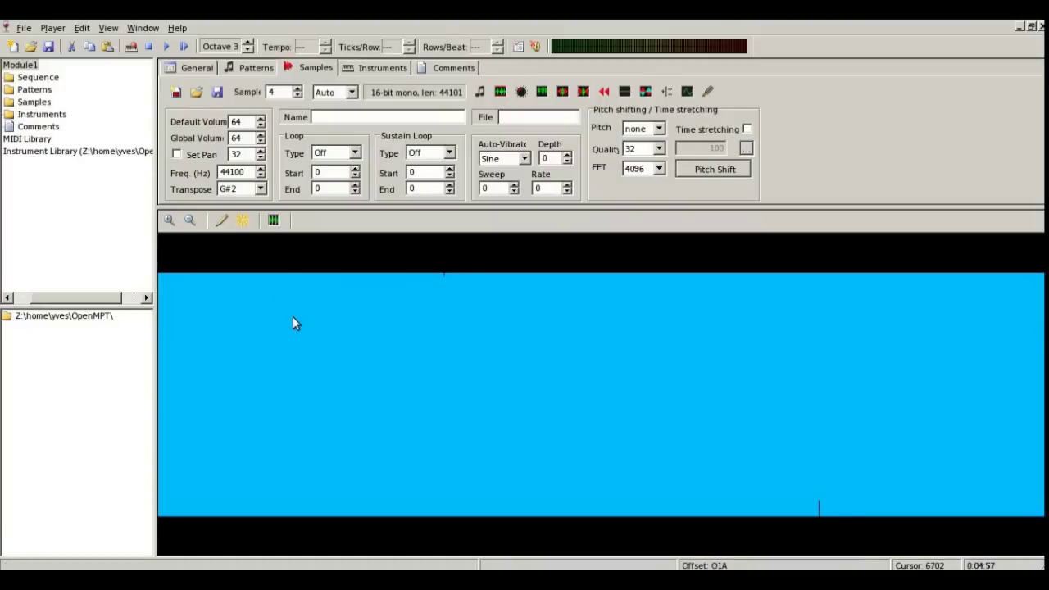
{"action": "key", "text": "F5"}
{"action": "left_click", "coordinate": [166, 47]}
{"action": "left_click", "coordinate": [335, 153]}
{"action": "left_click", "coordinate": [325, 179]}
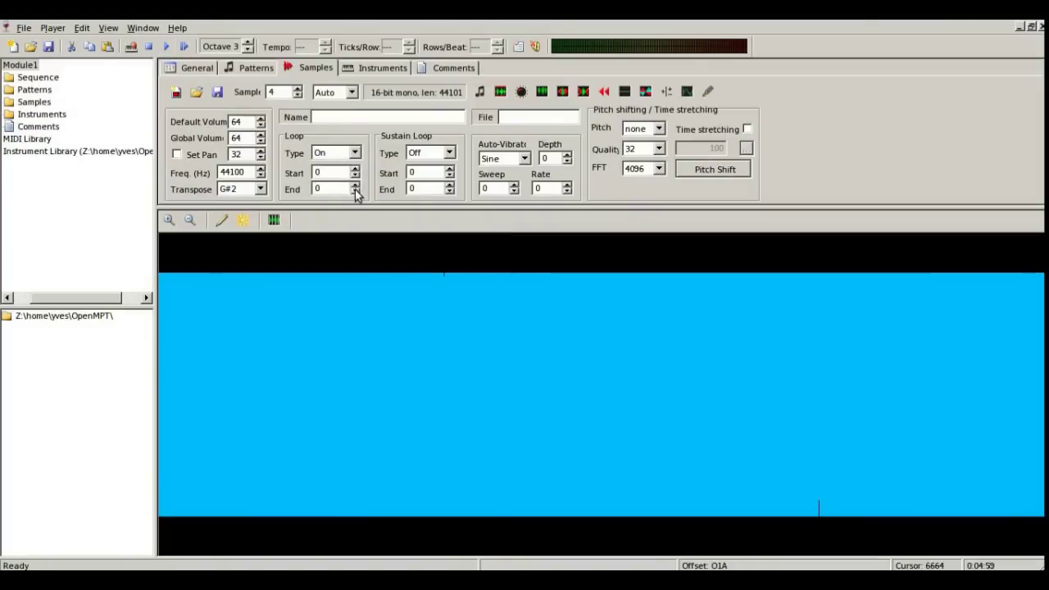
{"action": "left_click", "coordinate": [355, 192]}
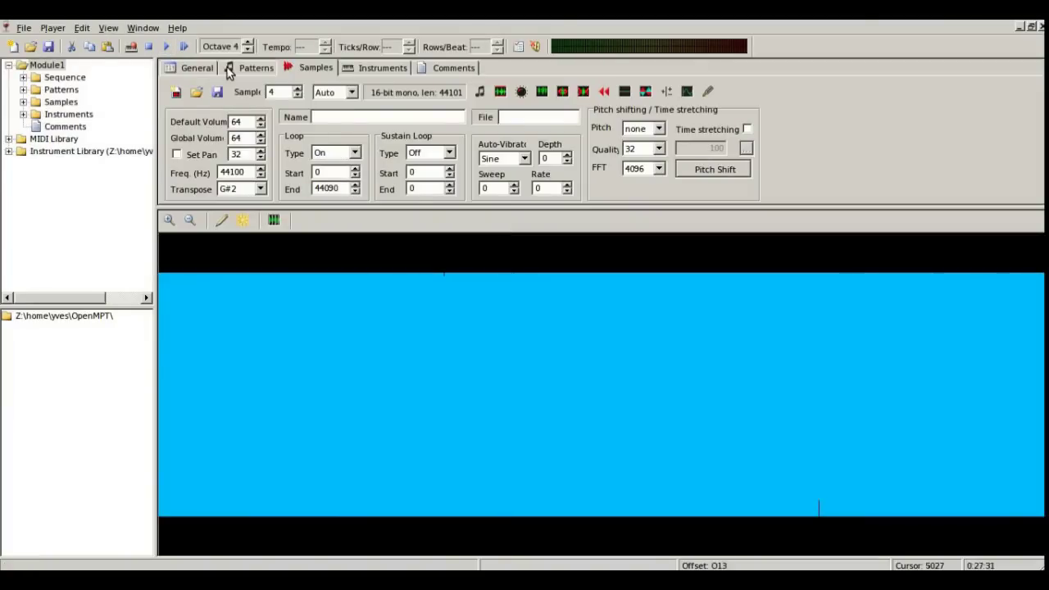
- Enter C-6 white-noise notes on every fourth row of channel 4 in the pattern, from row 0 to 60, and play the pattern looped
{"action": "left_click", "coordinate": [228, 69]}
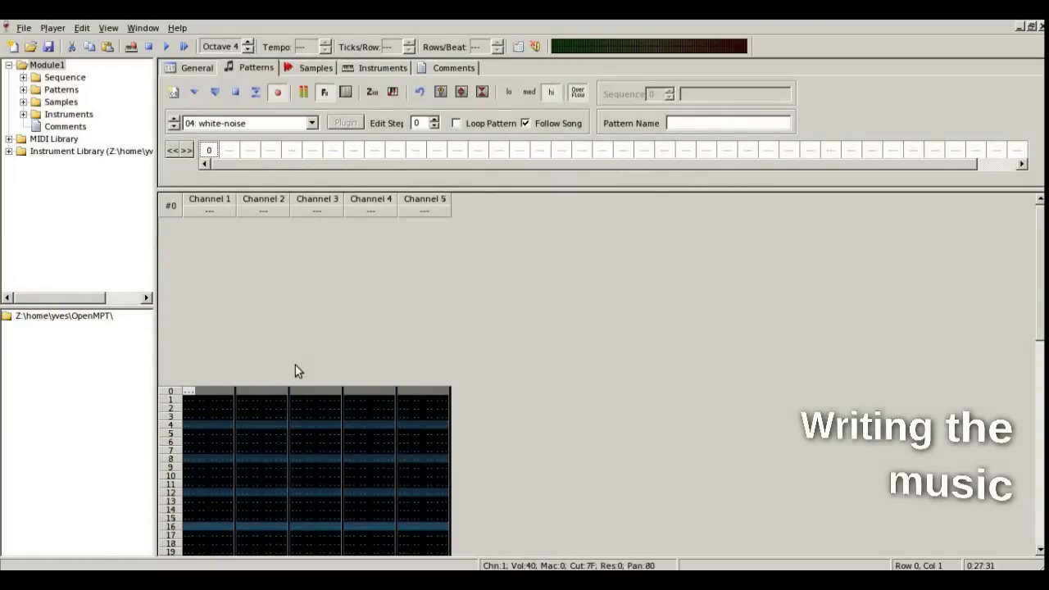
{"action": "left_click", "coordinate": [363, 391]}
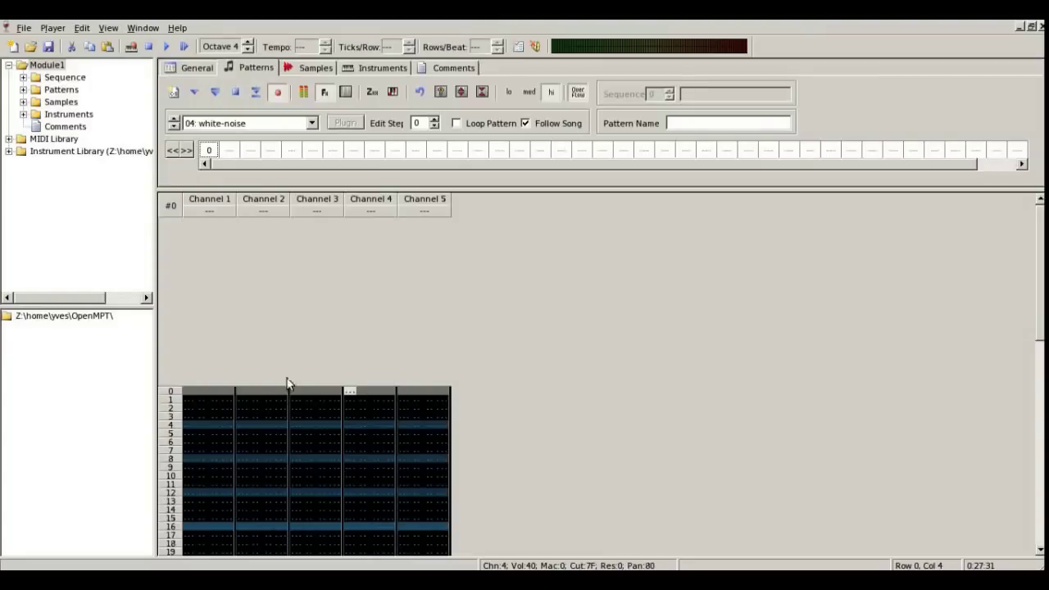
{"action": "key", "text": "F5"}
{"action": "key", "text": "i"}
{"action": "key", "text": "i"}
{"action": "key", "text": "i"}
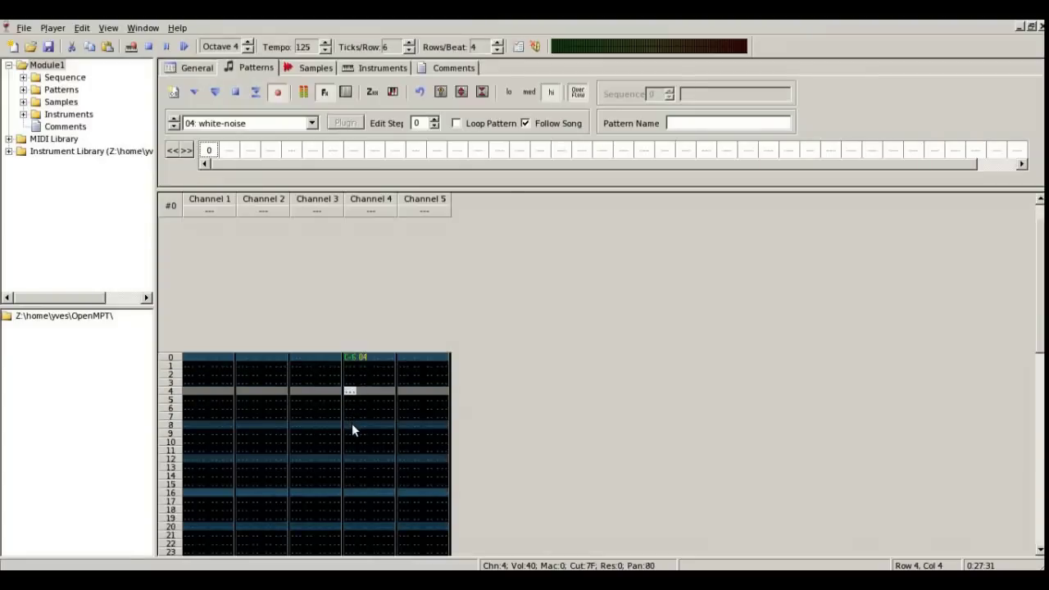
{"action": "key", "text": "i"}
{"action": "key", "text": "i"}
{"action": "key", "text": "i"}
{"action": "key", "text": "i"}
{"action": "key", "text": "i"}
{"action": "key", "text": "i"}
{"action": "key", "text": "i"}
{"action": "key", "text": "i"}
{"action": "key", "text": "i"}
{"action": "key", "text": "i"}
{"action": "key", "text": "i"}
{"action": "key", "text": "i"}
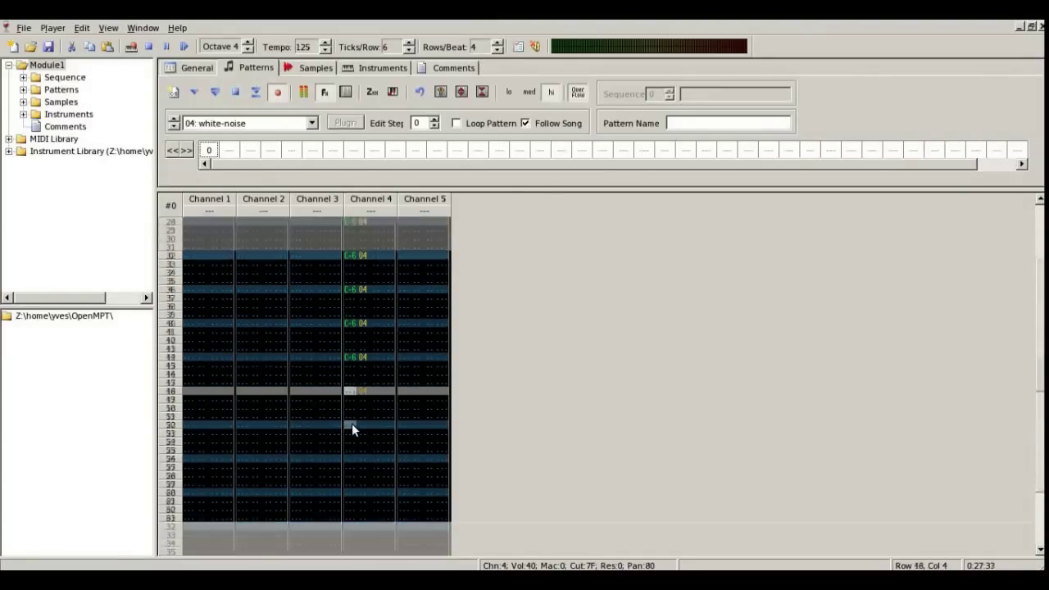
{"action": "key", "text": "i"}
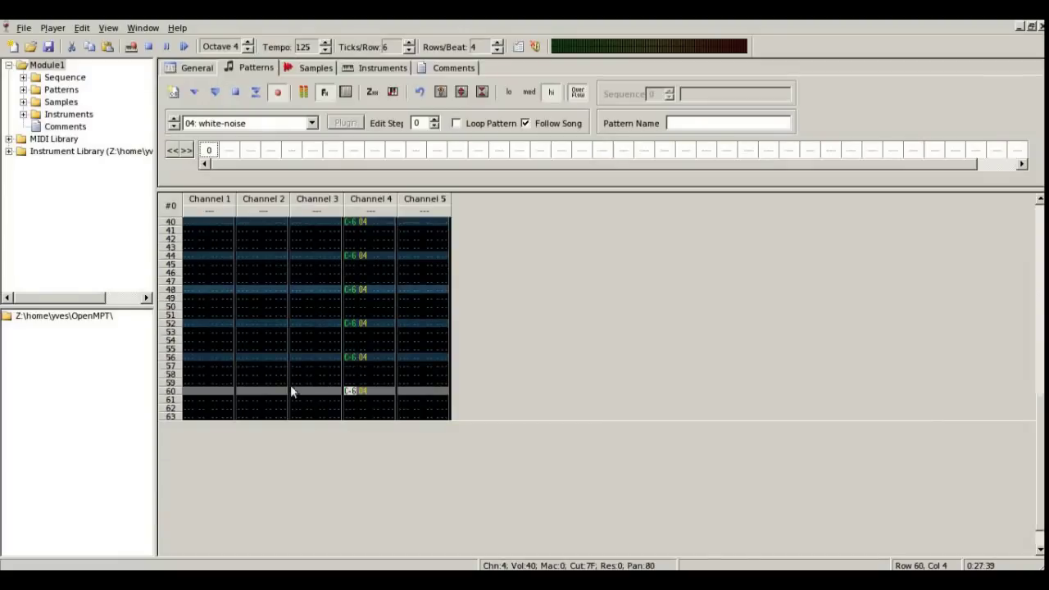
{"action": "left_click", "coordinate": [213, 92]}
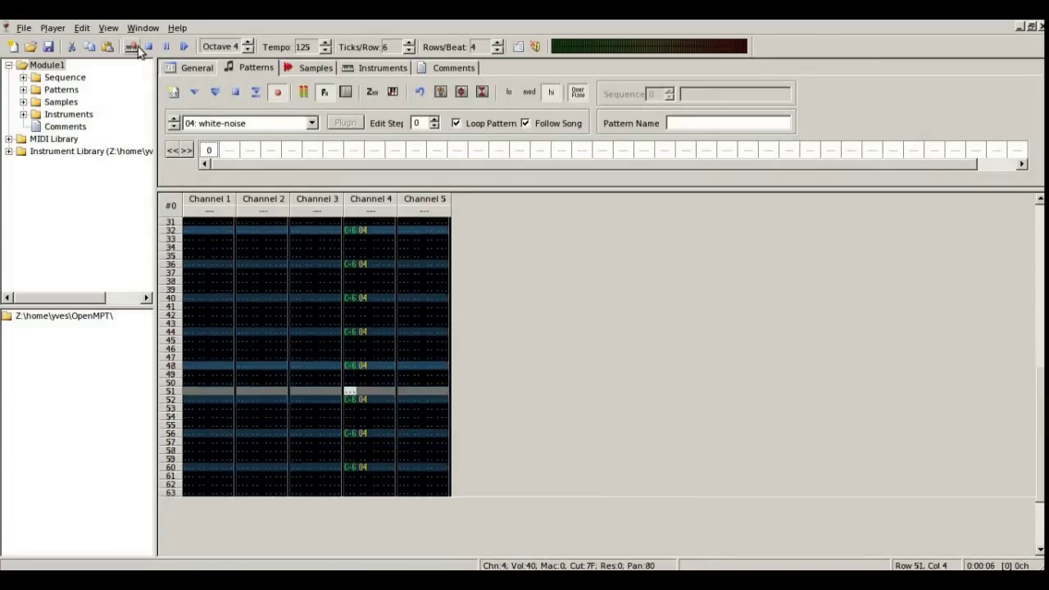
{"action": "left_click", "coordinate": [167, 48]}
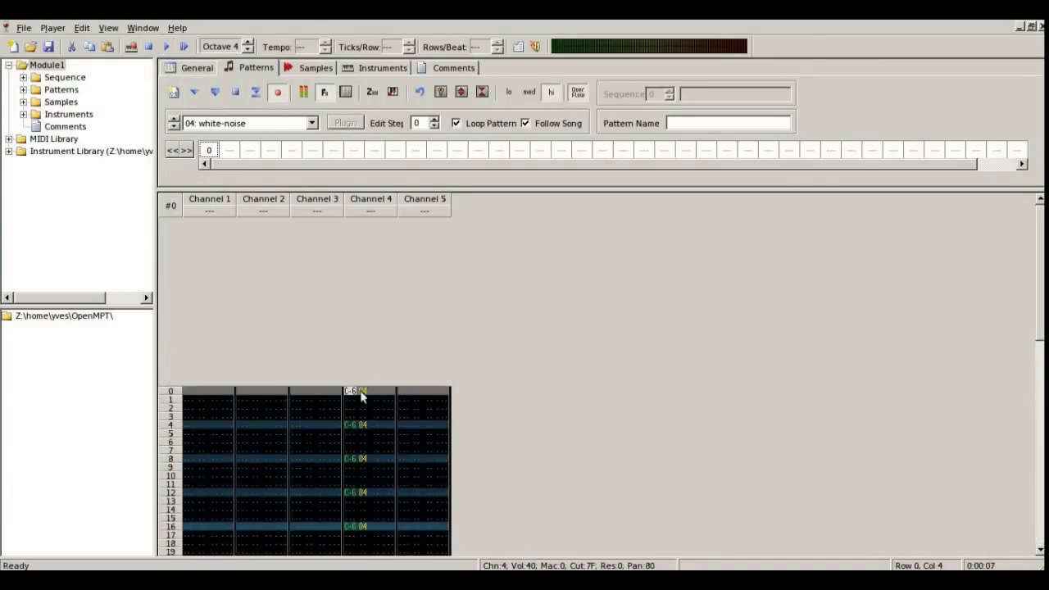
- Add C-6 white-noise notes so channel 4 has one every second row, copy the block down to the pattern's end, and play it
{"action": "key", "text": "F5"}
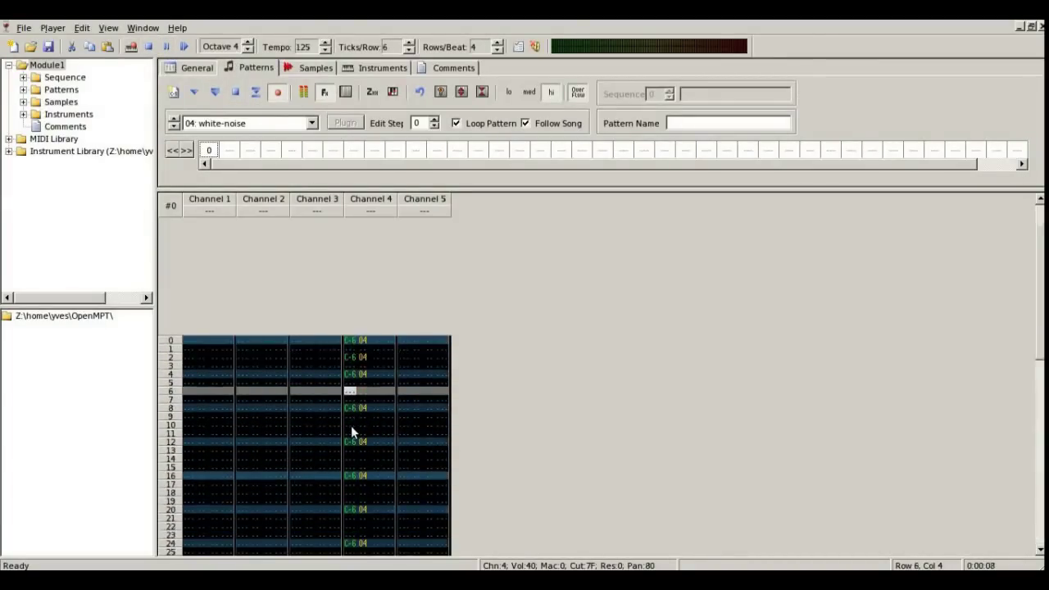
{"action": "left_click_drag", "start_coordinate": [355, 342], "coordinate": [354, 414]}
{"action": "key", "text": "ctrl+c"}
{"action": "left_click", "coordinate": [355, 414]}
{"action": "key", "text": "ctrl+v"}
{"action": "left_click_drag", "start_coordinate": [351, 327], "coordinate": [390, 452]}
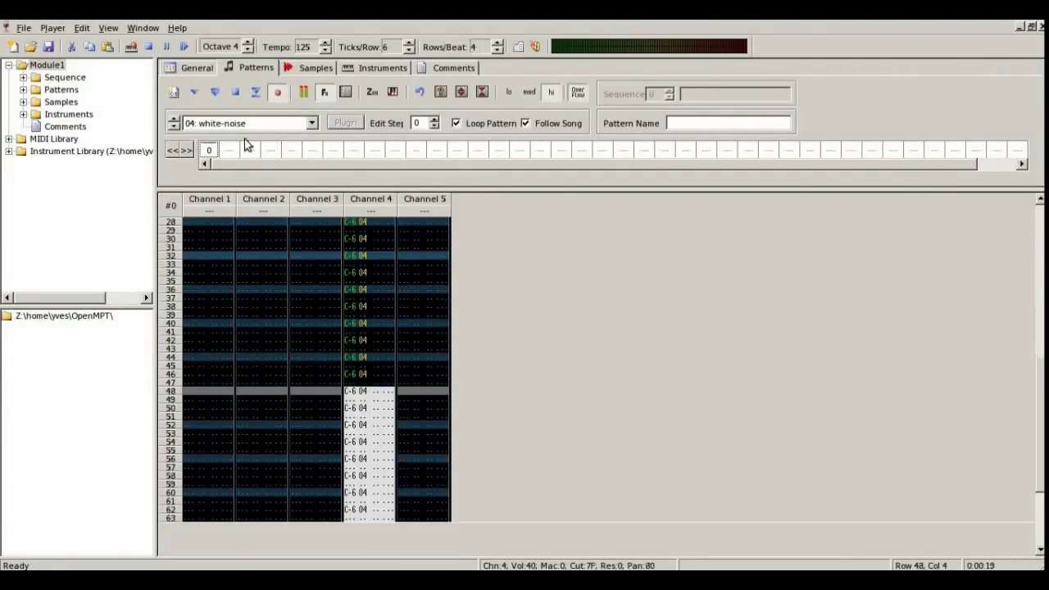
{"action": "left_click", "coordinate": [212, 90]}
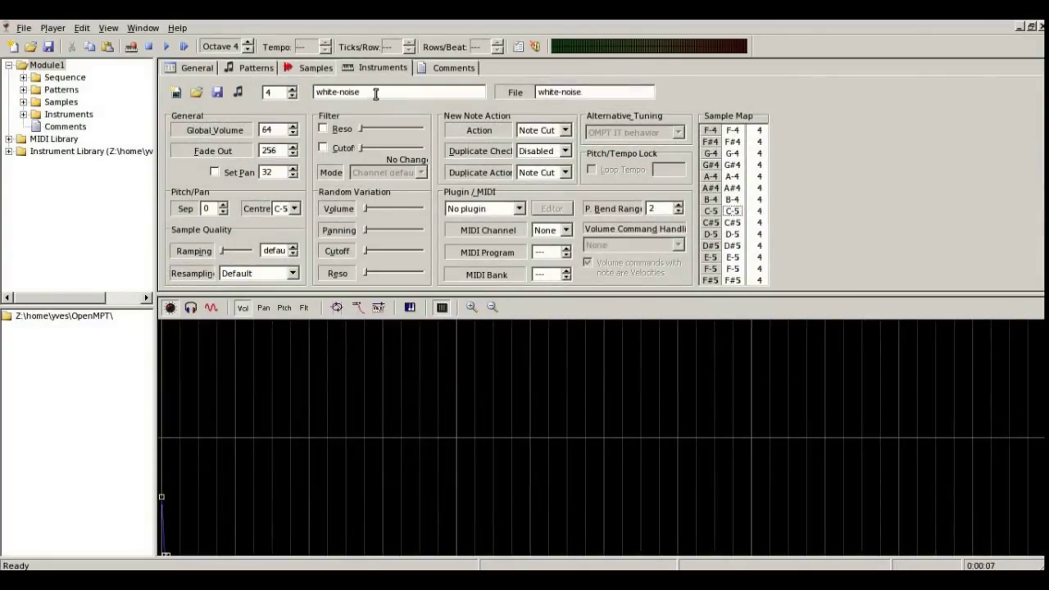
- Rename instrument 4 as hi-hat-closed and duplicate it as instrument 5 named hi-hat-open
{"action": "double_click", "coordinate": [373, 93]}
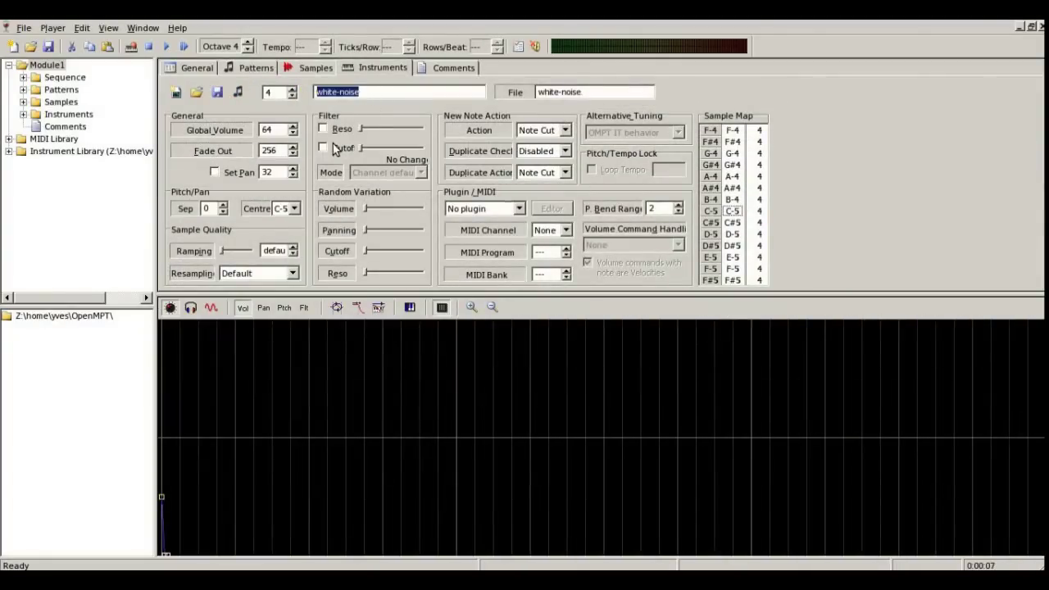
{"action": "type", "text": "hi-hat"}
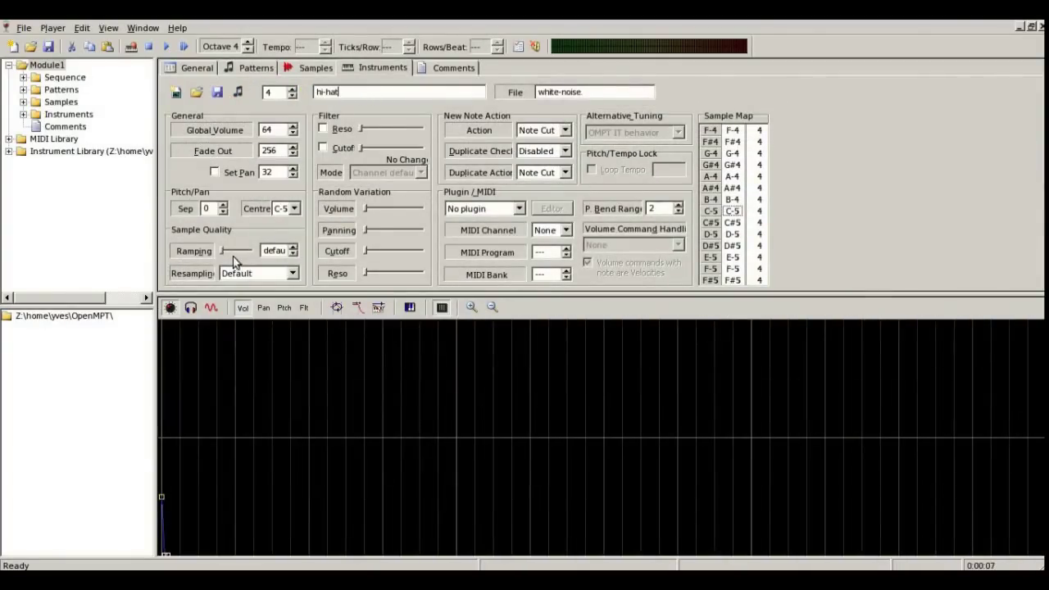
{"action": "left_click", "coordinate": [175, 92]}
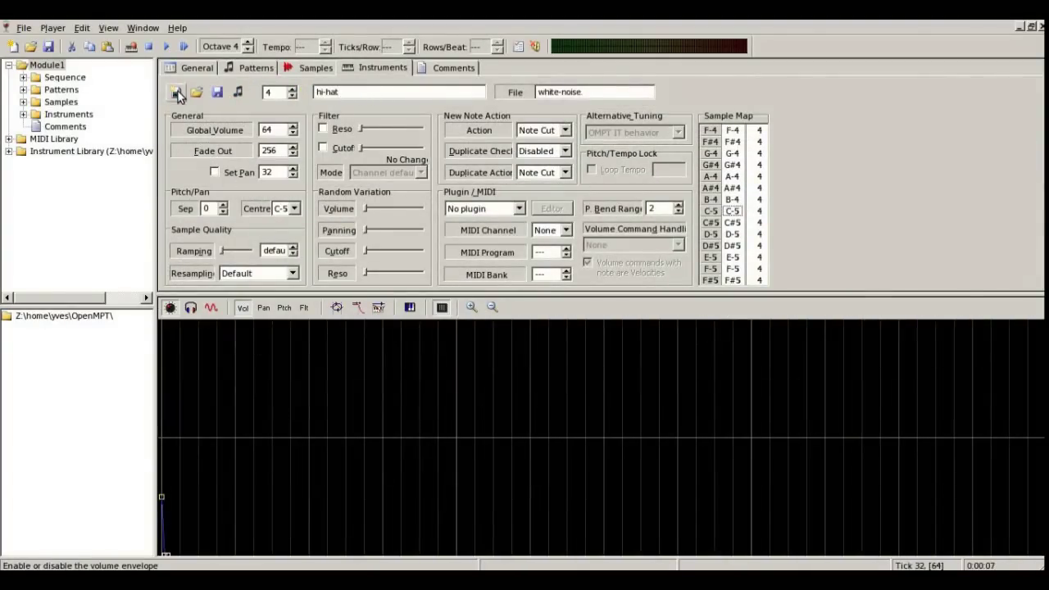
{"action": "double_click", "coordinate": [364, 93]}
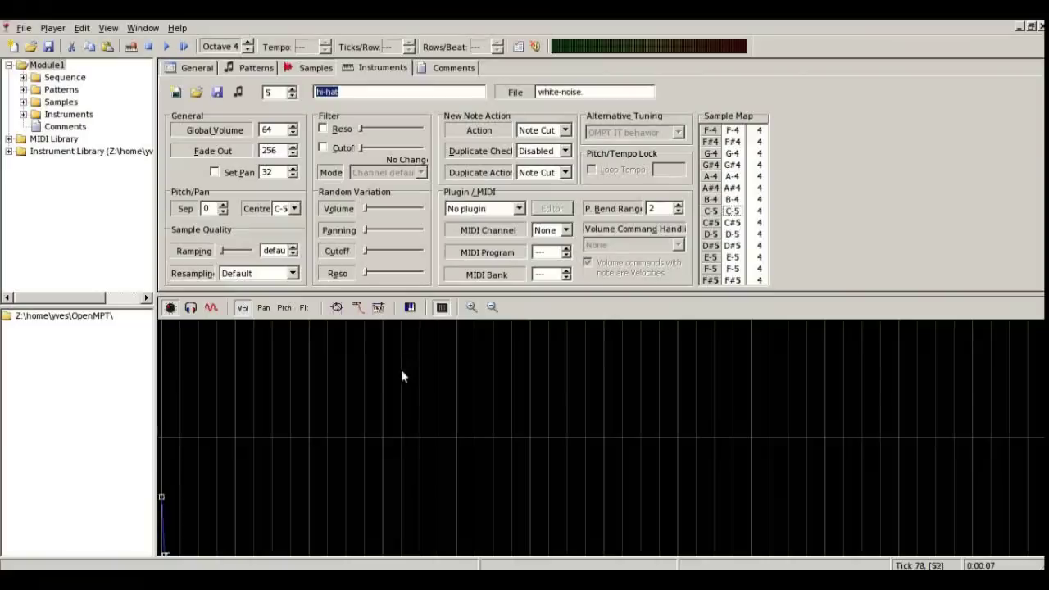
{"action": "left_click", "coordinate": [293, 95]}
{"action": "left_click", "coordinate": [293, 89]}
- Audition hi-hat-open and lengthen the decay of its volume envelope
{"action": "key", "text": "q"}
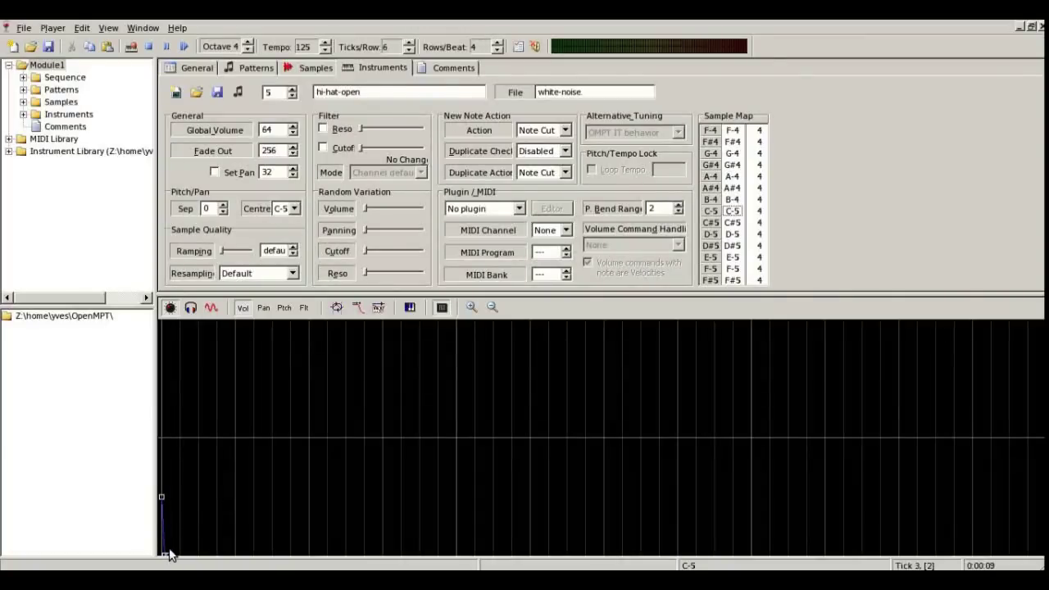
{"action": "left_click_drag", "start_coordinate": [168, 562], "coordinate": [195, 563]}
{"action": "left_click", "coordinate": [192, 496]}
- Change the C-6 note on row 4 of channel 4 to instrument 5 and copy rows 0 to 7 to row 8
{"action": "left_click", "coordinate": [250, 67]}
{"action": "left_click", "coordinate": [352, 426]}
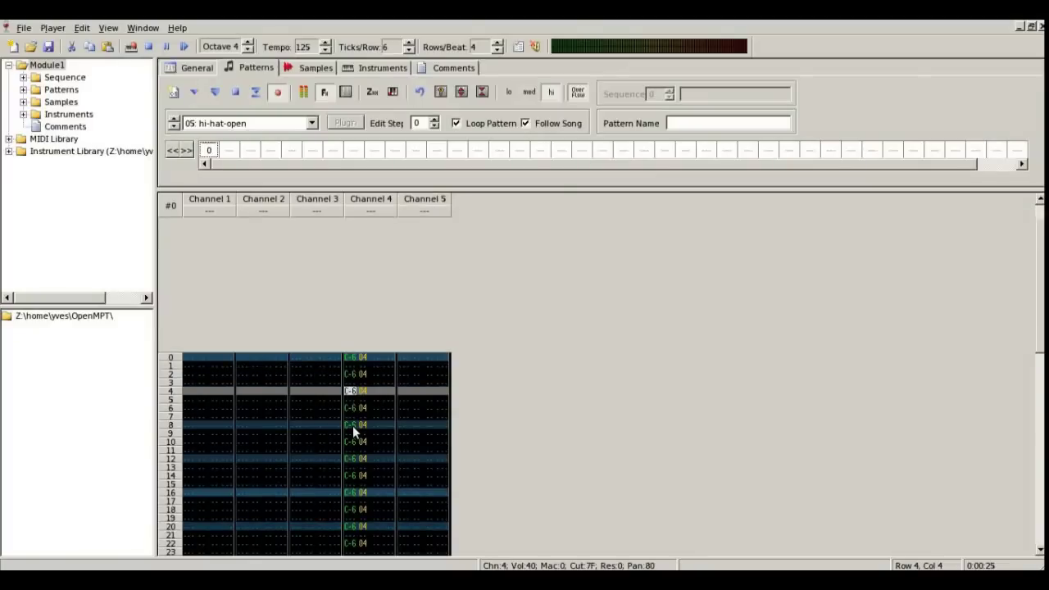
{"action": "left_click_drag", "start_coordinate": [379, 392], "coordinate": [391, 418]}
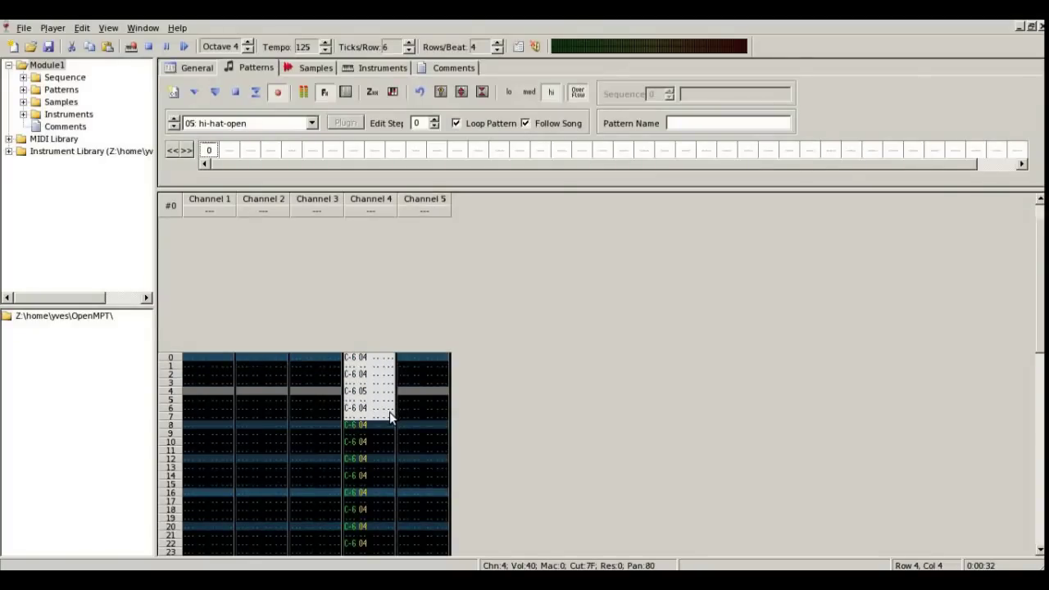
{"action": "left_click", "coordinate": [354, 426]}
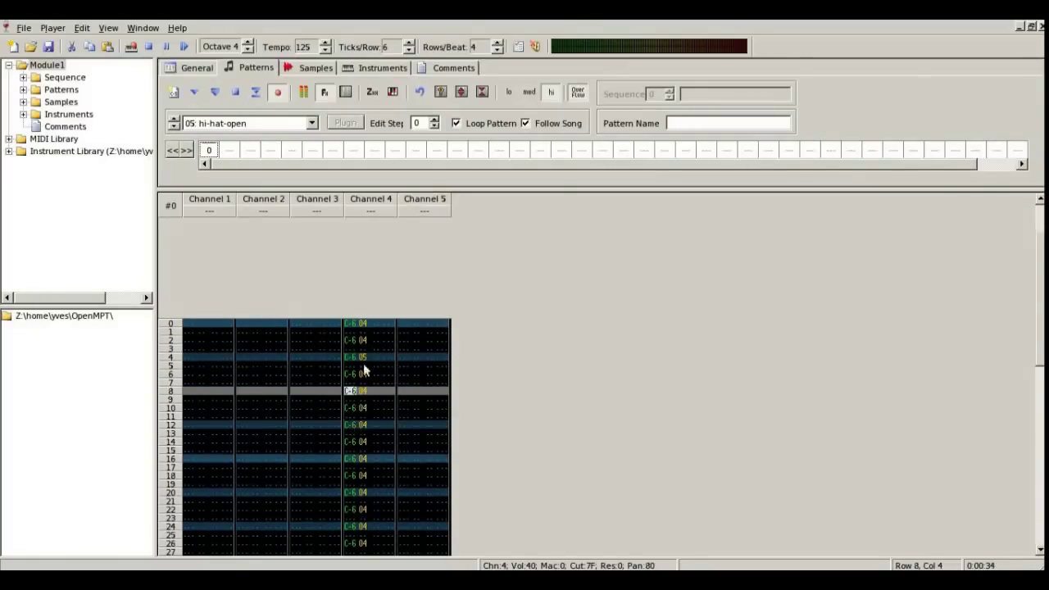
{"action": "key", "text": "ctrl+v"}
- Repeat rows 0 to 15 of channel 4 down the rest of the pattern and play it
{"action": "left_click_drag", "start_coordinate": [354, 322], "coordinate": [403, 458]}
{"action": "key", "text": "ctrl+c"}
{"action": "left_click", "coordinate": [393, 456]}
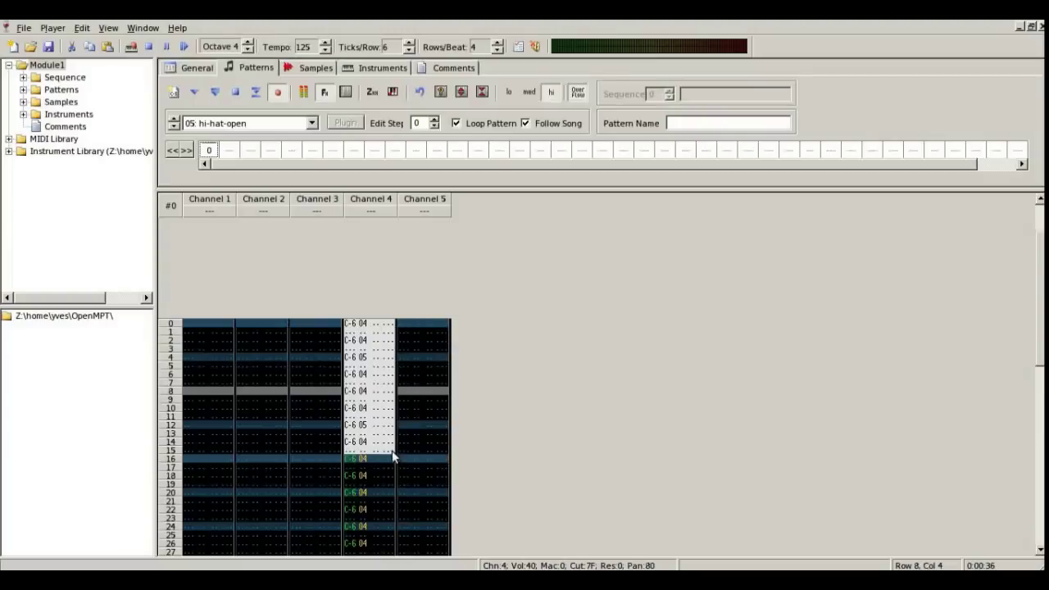
{"action": "key", "text": "ctrl+v"}
{"action": "left_click", "coordinate": [194, 93]}
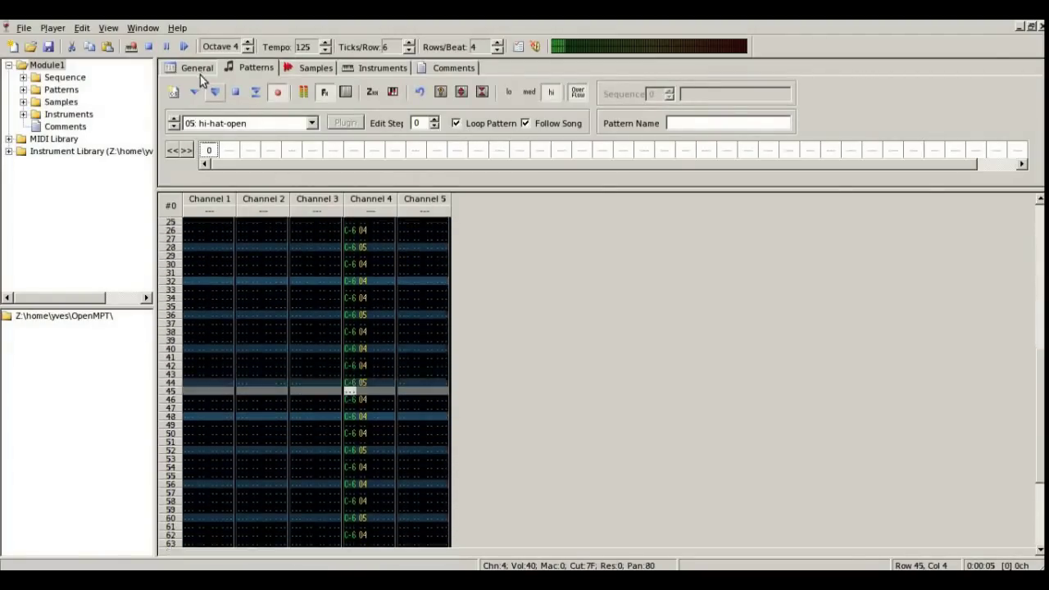
- Create kick instrument 6 with a short volume envelope and a pitch envelope at -32, and place C-3 kicks every eight rows in channel 4
{"action": "left_click", "coordinate": [384, 68]}
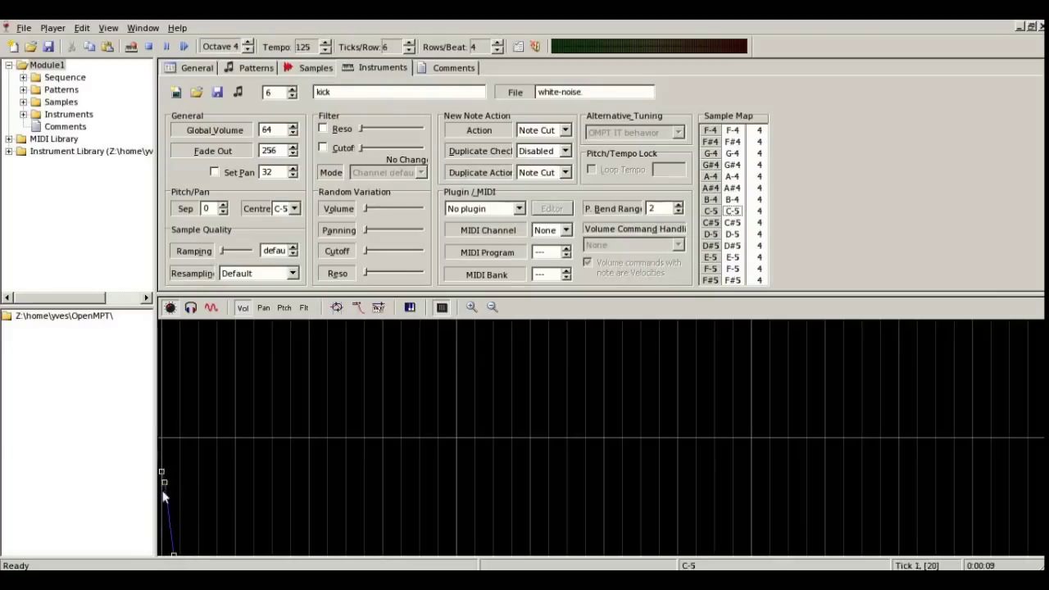
{"action": "left_click_drag", "start_coordinate": [164, 495], "coordinate": [164, 532]}
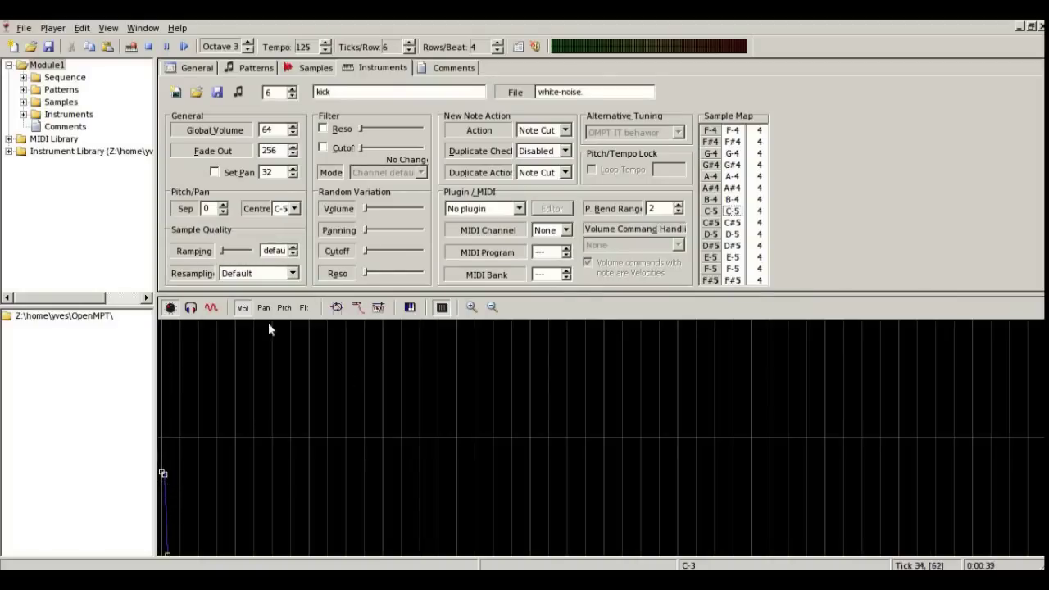
{"action": "left_click", "coordinate": [284, 307]}
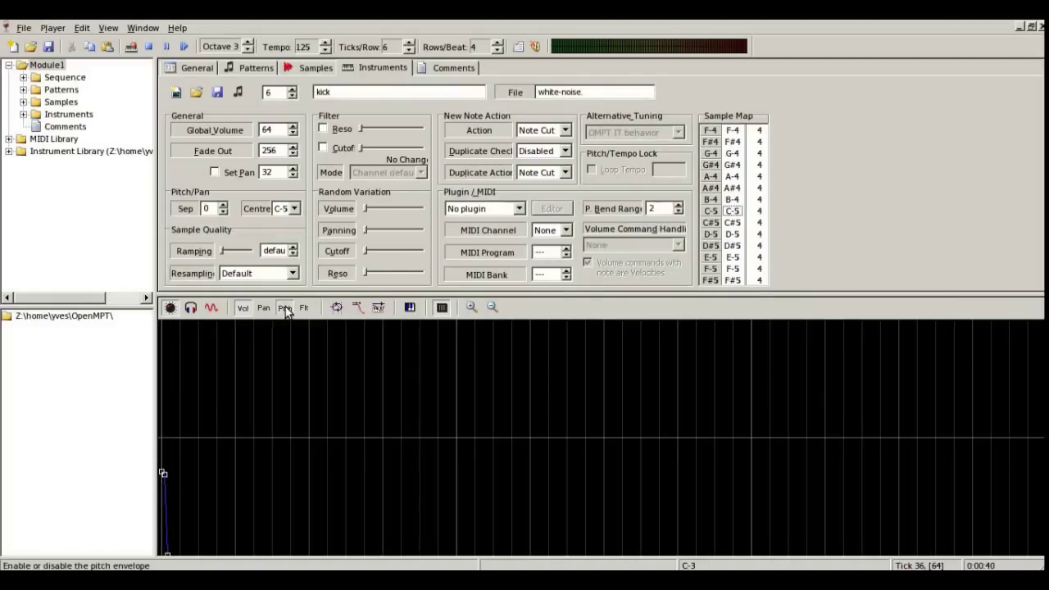
{"action": "left_click", "coordinate": [211, 308]}
{"action": "left_click_drag", "start_coordinate": [167, 438], "coordinate": [161, 452]}
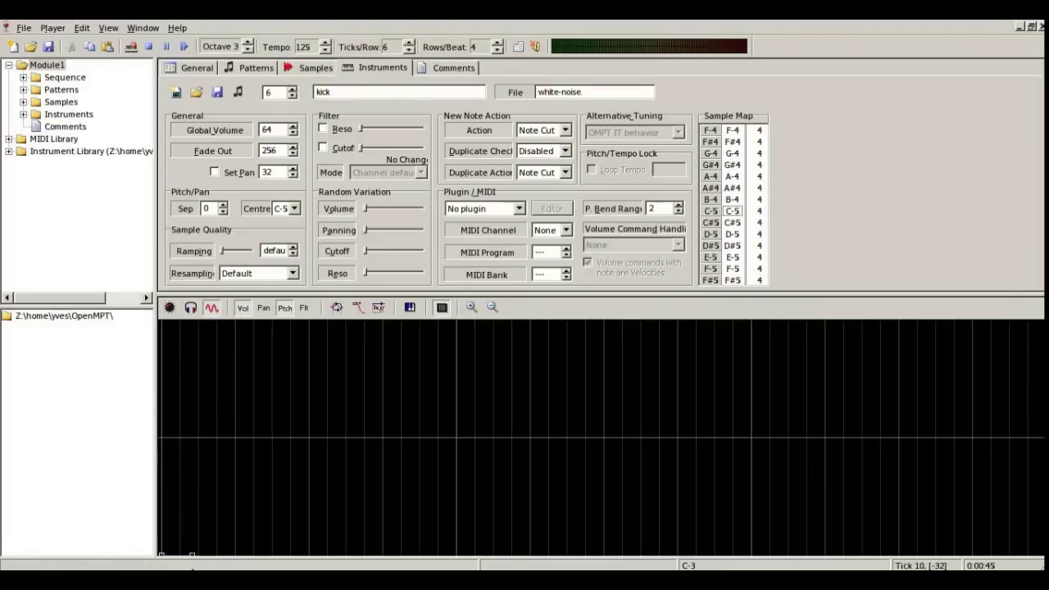
{"action": "key", "text": "F6"}
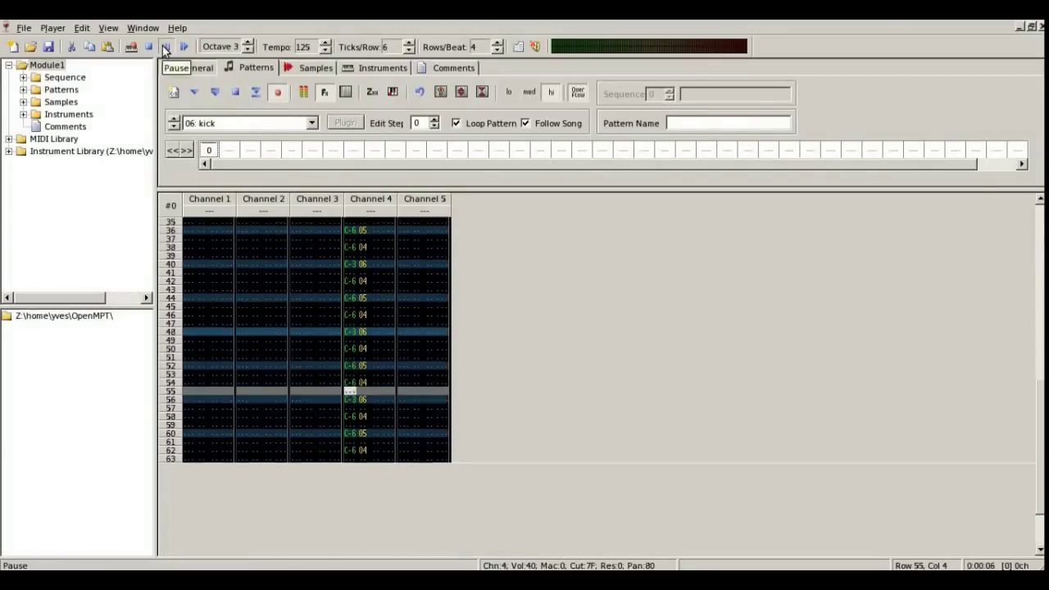
- Create snare instrument 7 with decaying volume and a pitch envelope falling to -31 at tick 3, and place C-5 snares between the kicks
{"action": "left_click", "coordinate": [379, 67]}
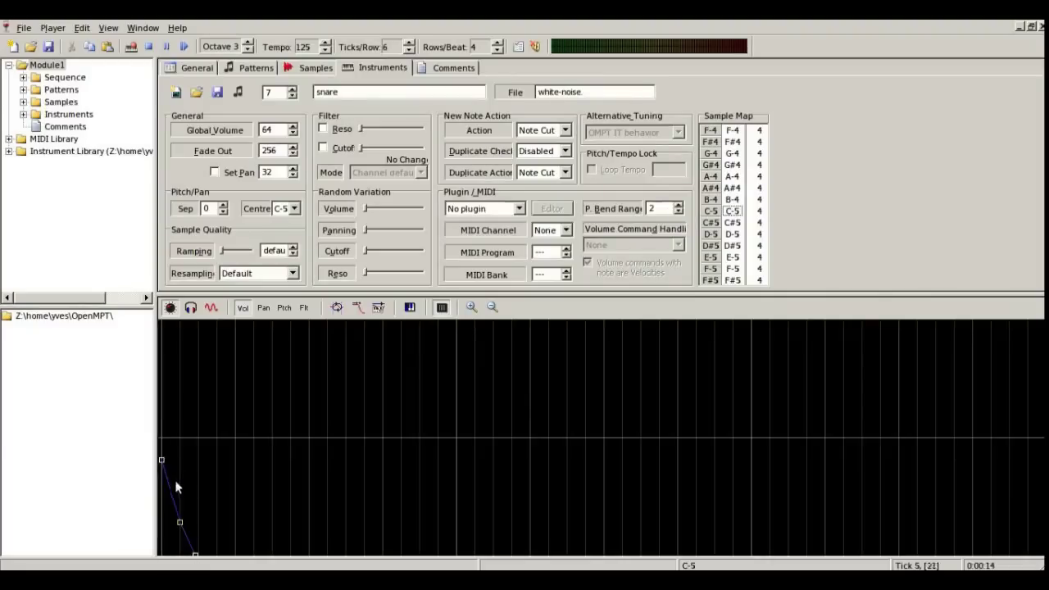
{"action": "left_click", "coordinate": [211, 308]}
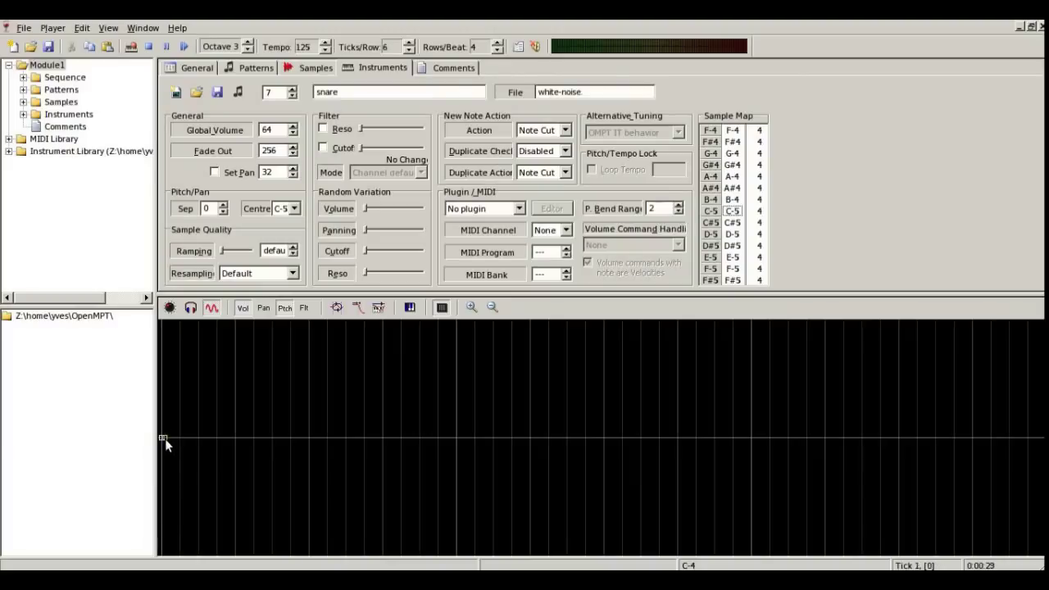
{"action": "right_click", "coordinate": [186, 480]}
{"action": "left_click", "coordinate": [190, 484]}
{"action": "left_click_drag", "start_coordinate": [172, 508], "coordinate": [151, 539]}
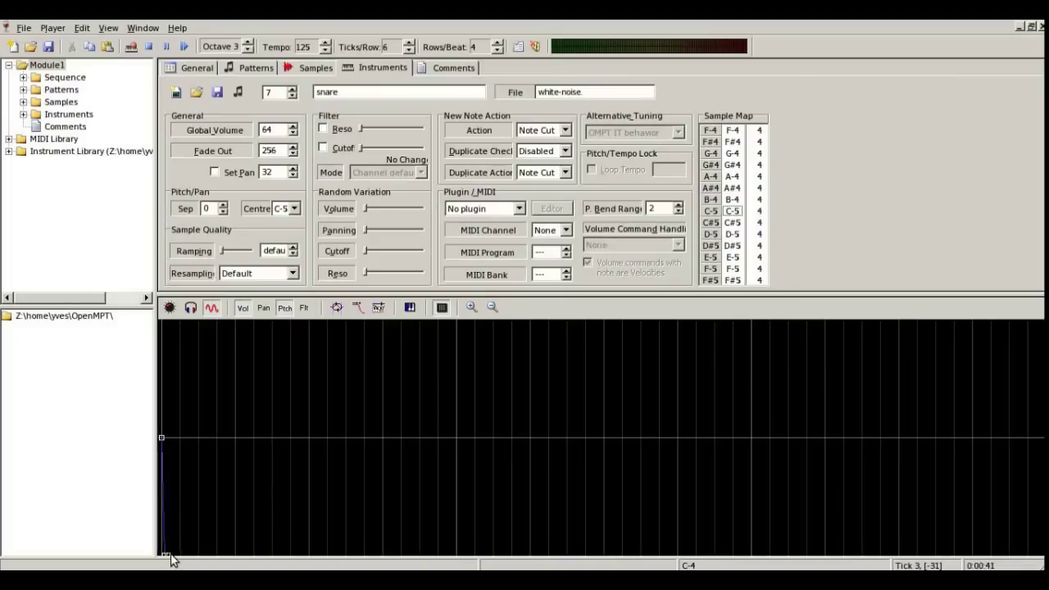
{"action": "left_click", "coordinate": [245, 68]}
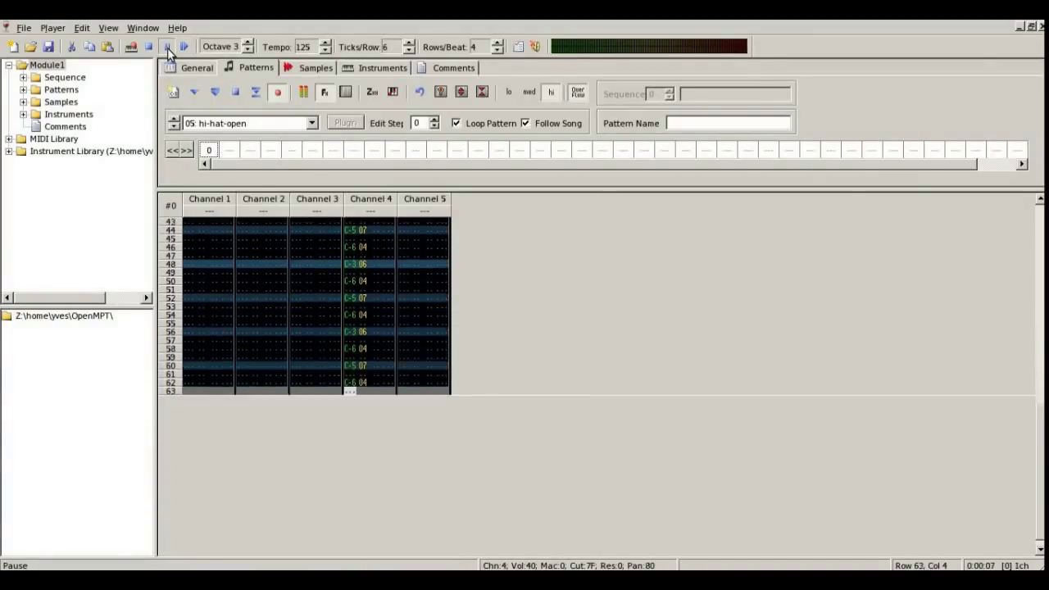
- Write an octave-3 triangle line with note-offs between its notes in channel 3, paste it down the pattern, and play it
{"action": "left_click", "coordinate": [312, 123]}
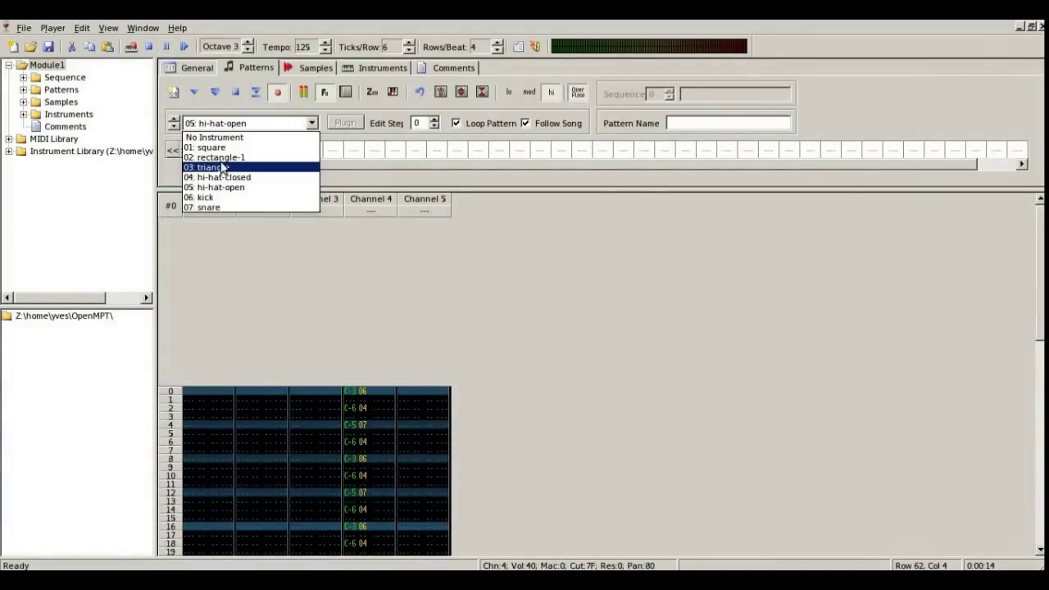
{"action": "left_click", "coordinate": [221, 167]}
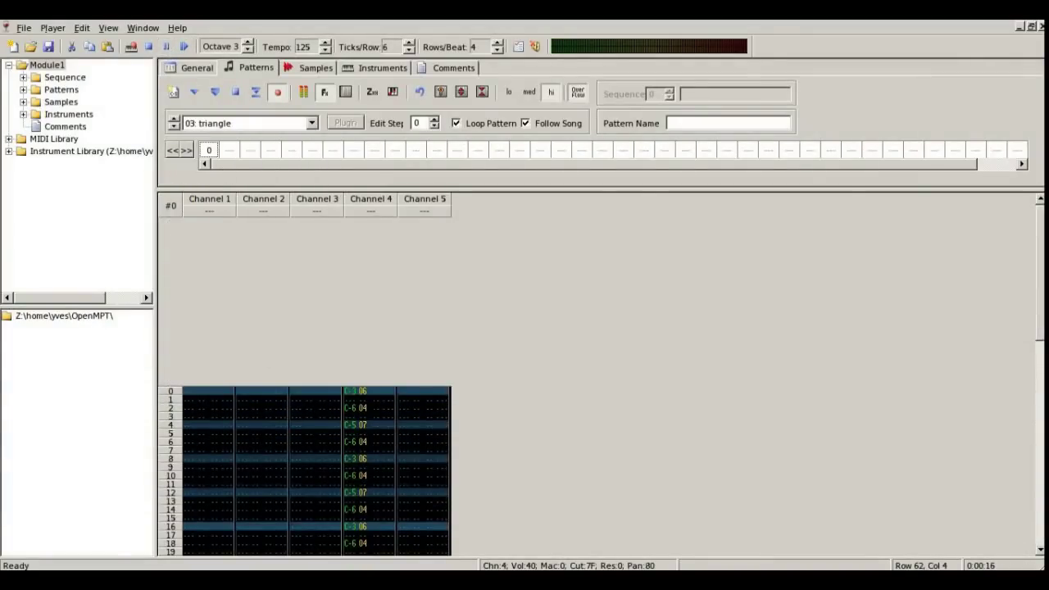
{"action": "left_click", "coordinate": [293, 391]}
{"action": "key", "text": "x"}
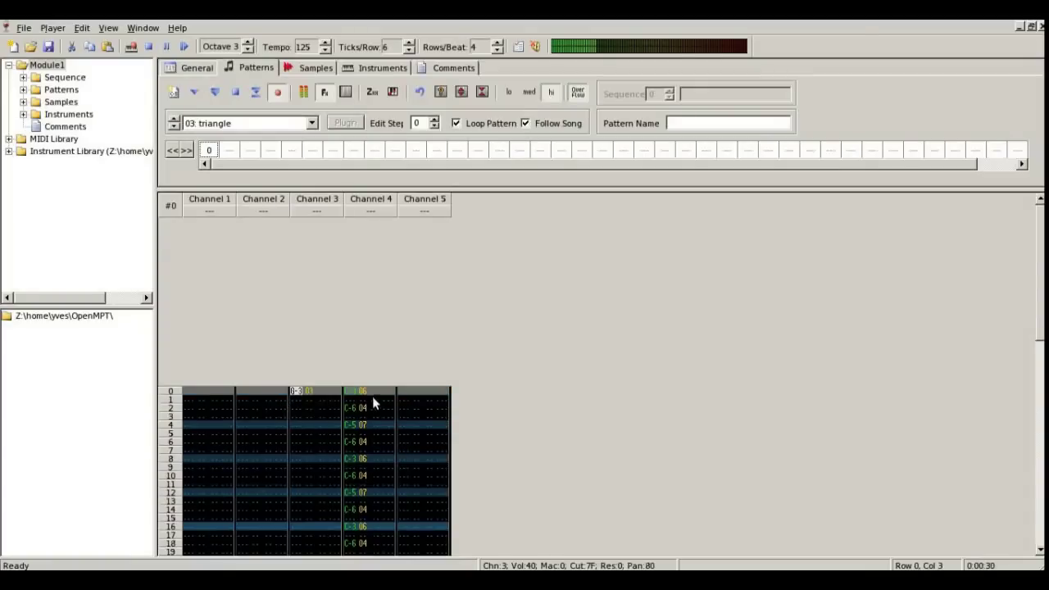
{"action": "key", "text": "F6"}
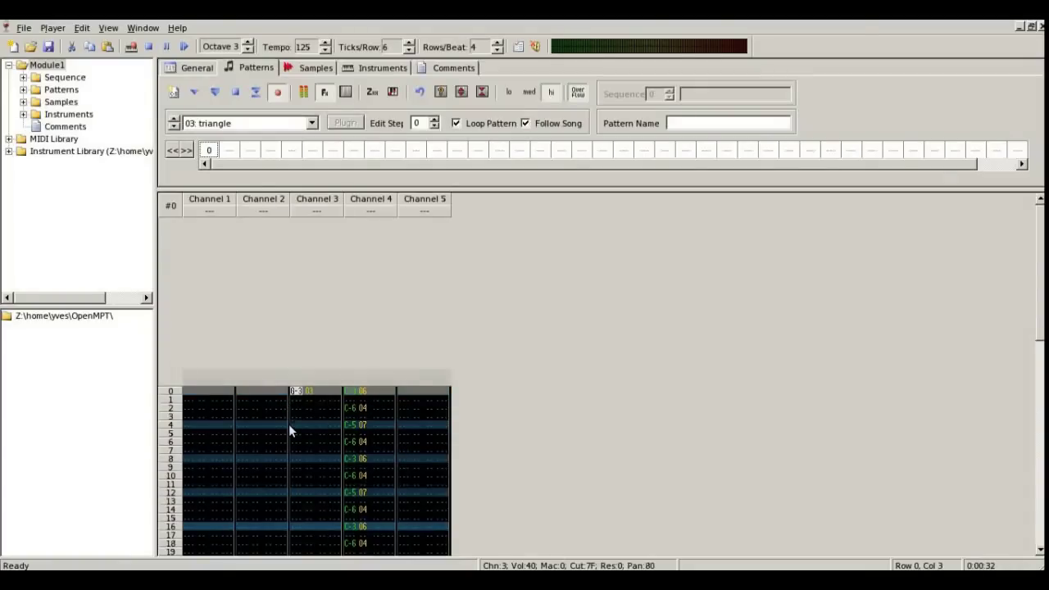
{"action": "key", "text": "ctrl+v"}
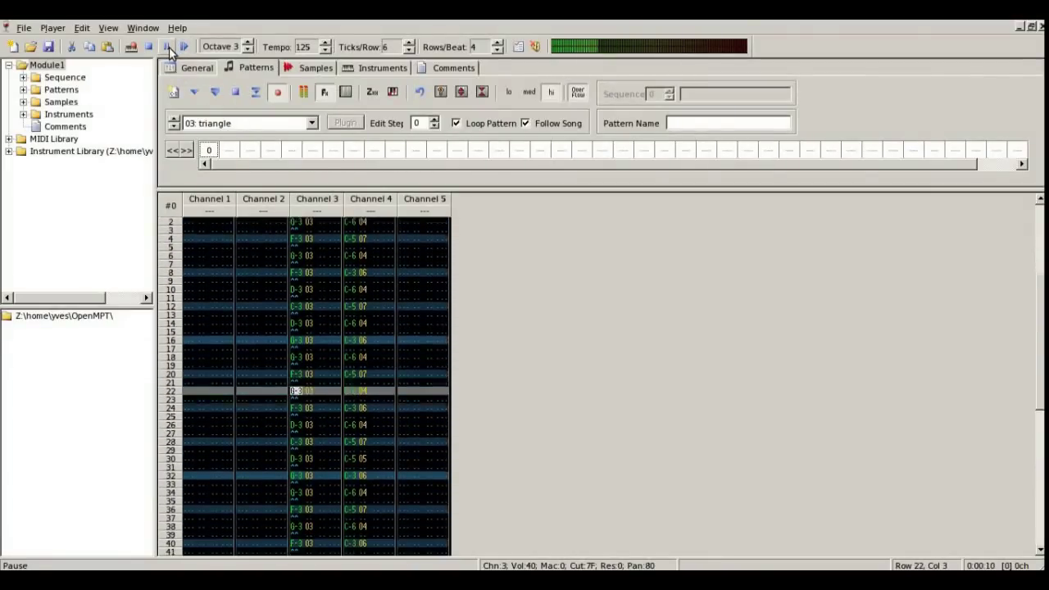
{"action": "left_click", "coordinate": [168, 48]}
- Write rectangle-1 G-4 notes at rows 0 and 6 of channel 1, with note-offs at rows 2 and 12
{"action": "left_click", "coordinate": [254, 123]}
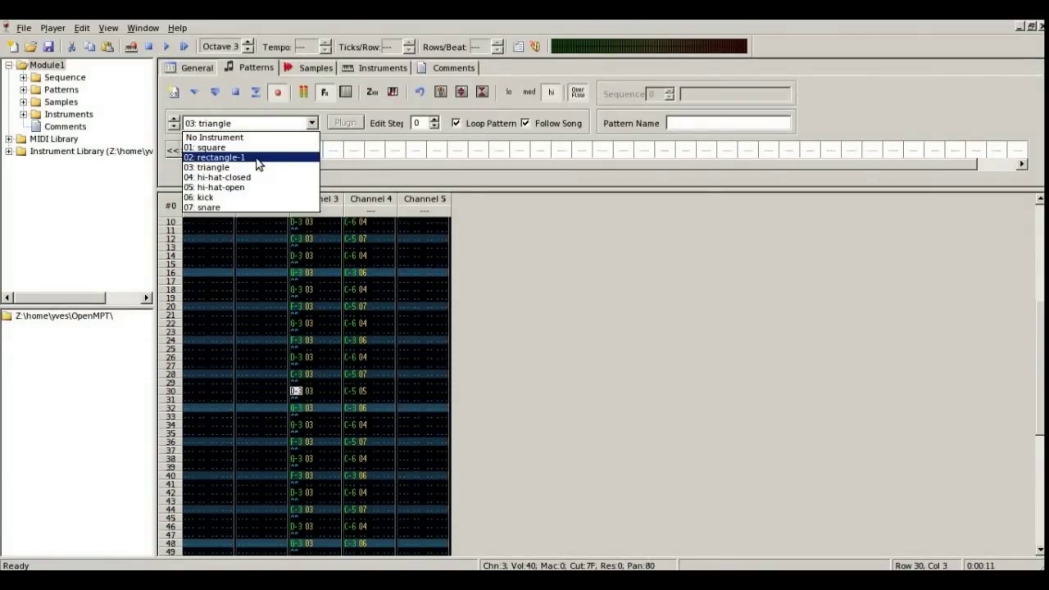
{"action": "left_click", "coordinate": [256, 158]}
{"action": "scroll", "coordinate": [263, 362], "scroll_direction": "up", "scroll_amount": 5}
{"action": "left_click", "coordinate": [193, 390]}
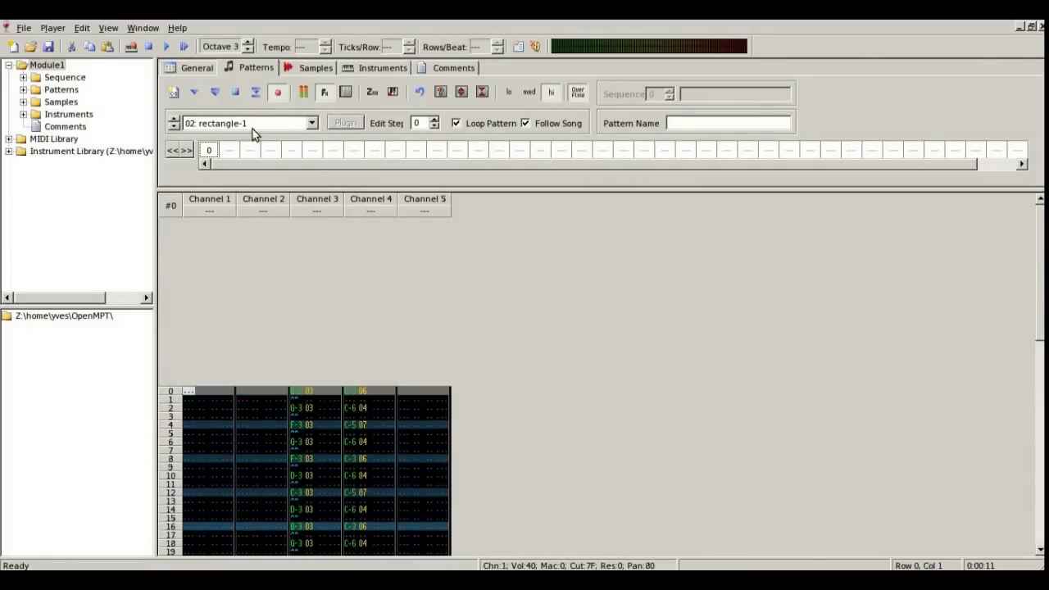
{"action": "left_click", "coordinate": [250, 124]}
{"action": "left_click", "coordinate": [250, 156]}
{"action": "left_click", "coordinate": [184, 409]}
{"action": "left_click", "coordinate": [185, 409]}
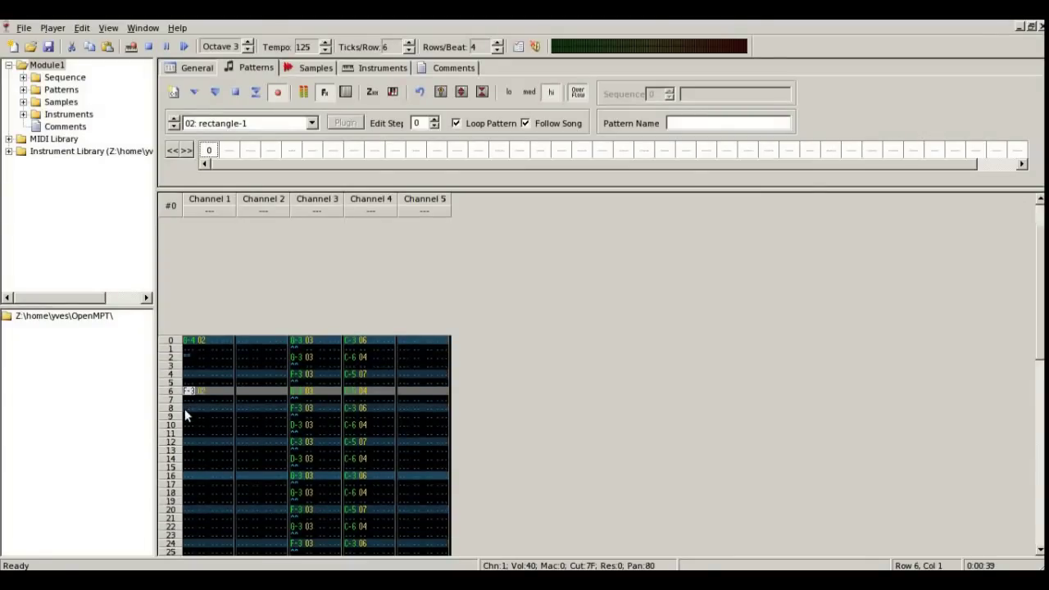
{"action": "left_click", "coordinate": [185, 442]}
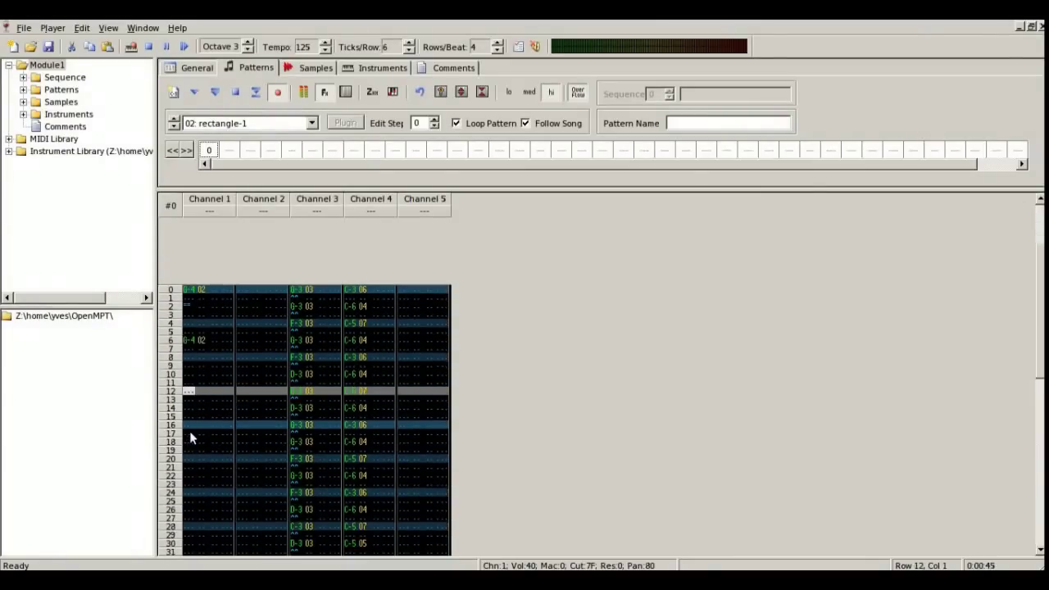
- Play the channel 1 phrase, paste it at rows 16, 32 and 48, and lower the row 48 note to F-4
{"action": "left_click_drag", "start_coordinate": [185, 293], "coordinate": [220, 389]}
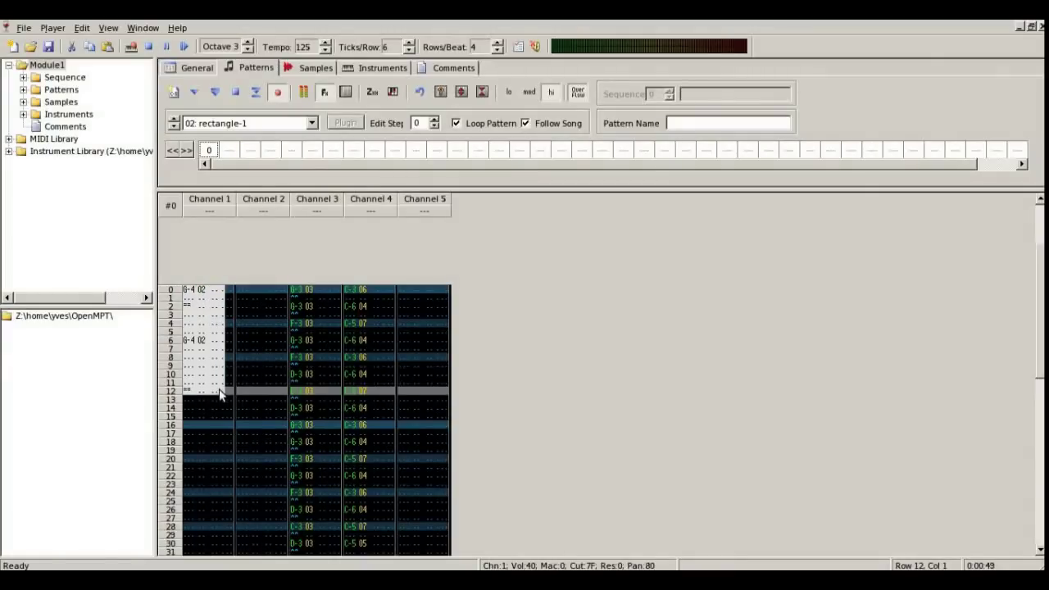
{"action": "left_click", "coordinate": [214, 92]}
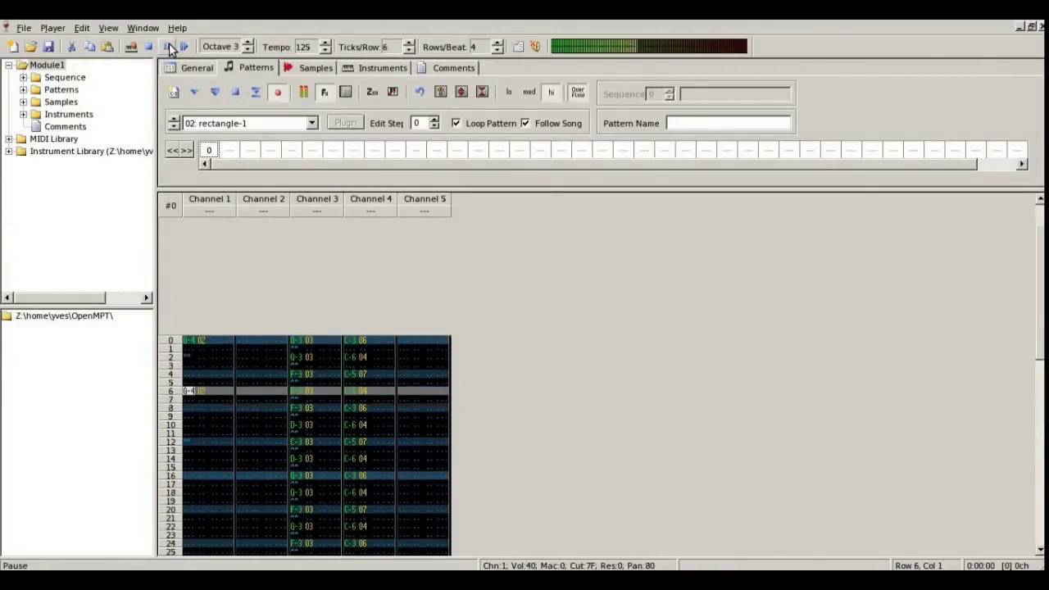
{"action": "left_click", "coordinate": [169, 49]}
{"action": "left_click_drag", "start_coordinate": [185, 264], "coordinate": [213, 366]}
{"action": "left_click", "coordinate": [185, 403]}
{"action": "key", "text": "ctrl+v"}
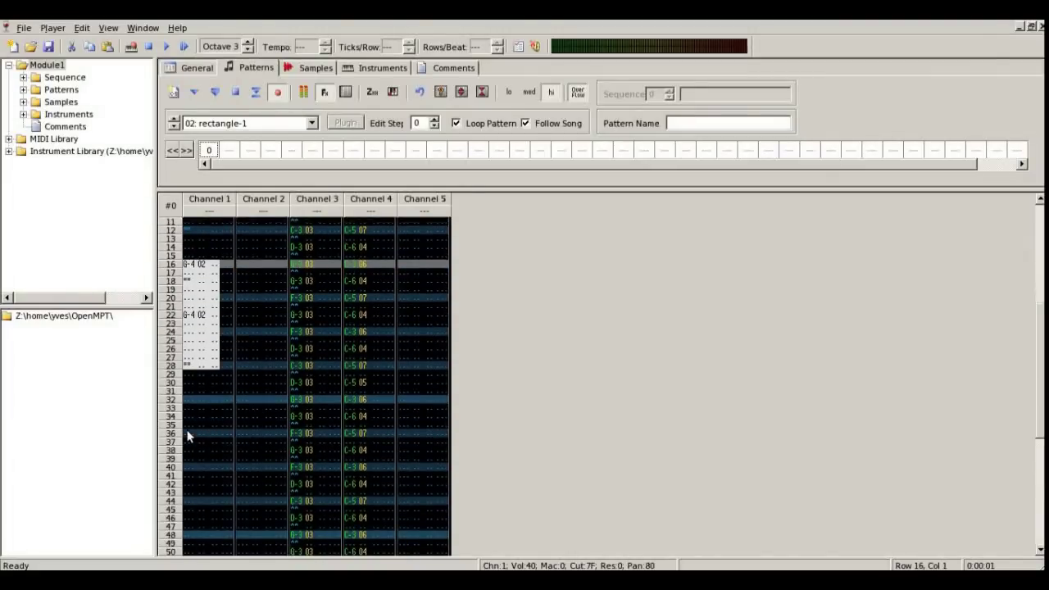
{"action": "left_click", "coordinate": [185, 399]}
{"action": "key", "text": "ctrl+v"}
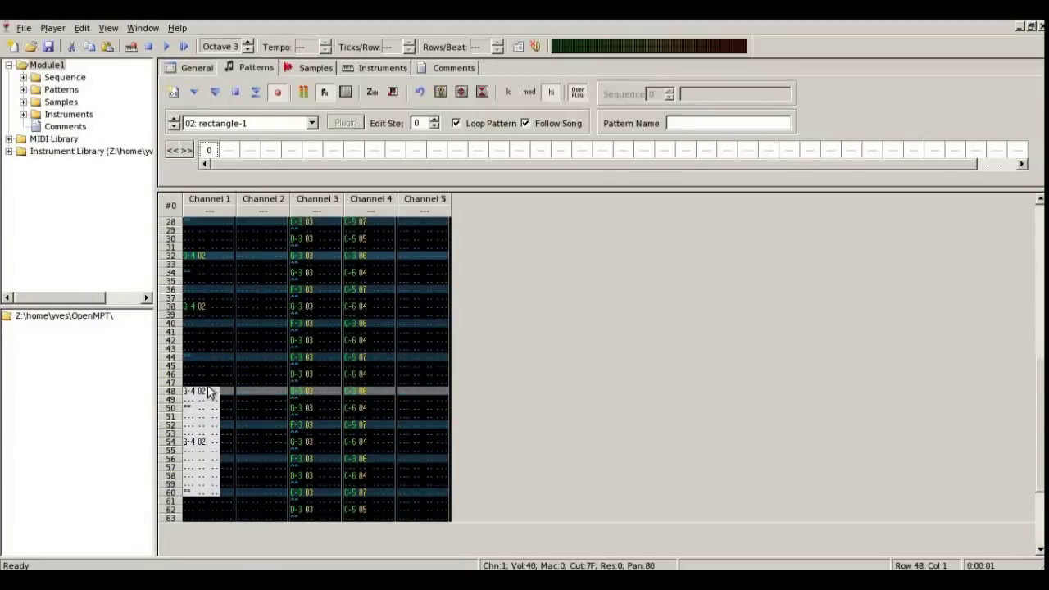
{"action": "left_click", "coordinate": [197, 400]}
{"action": "key", "text": "ctrl+v"}
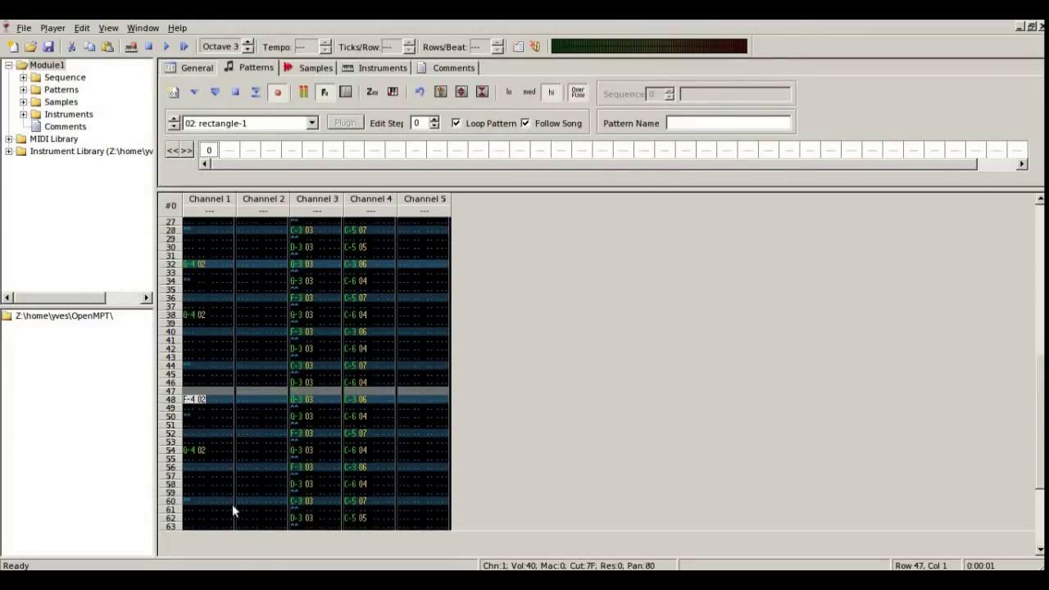
- Copy the whole of channel 1 into channel 2, transpose the copy up so G-4 becomes D-5, and play the pattern
{"action": "scroll", "coordinate": [223, 491], "scroll_direction": "up", "scroll_amount": 13}
{"action": "scroll", "coordinate": [187, 345], "scroll_direction": "down", "scroll_amount": 5}
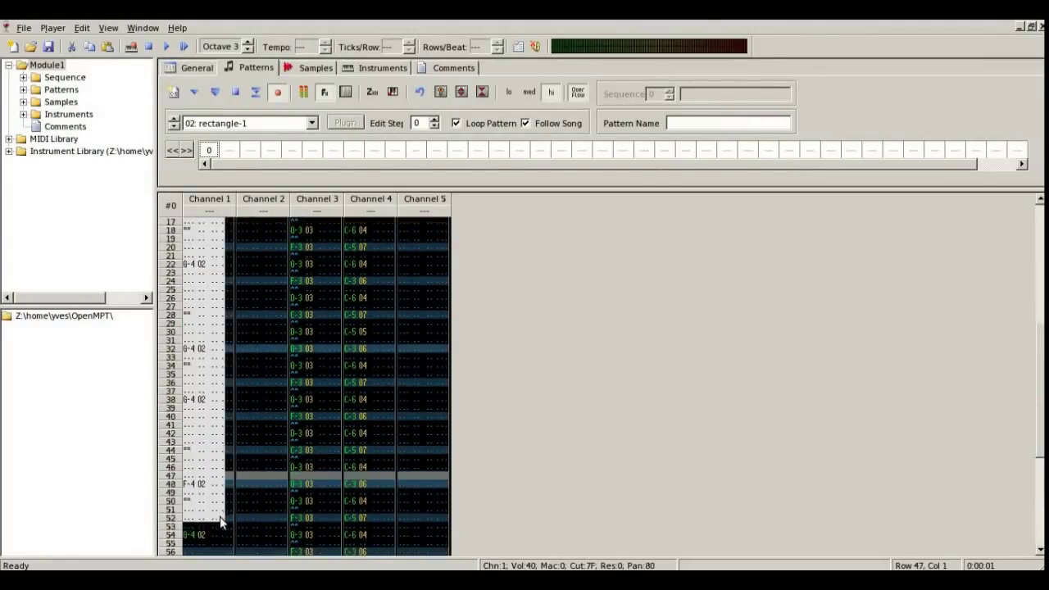
{"action": "scroll", "coordinate": [250, 421], "scroll_direction": "up", "scroll_amount": 8}
{"action": "left_click", "coordinate": [242, 288]}
{"action": "key", "text": "ctrl+v"}
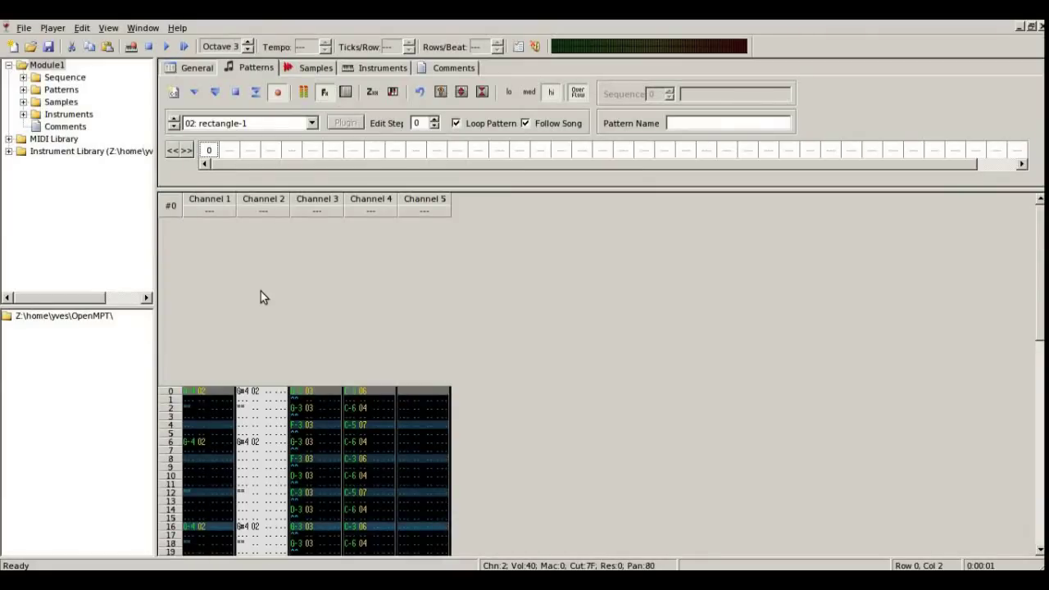
{"action": "key", "text": "ctrl+q"}
{"action": "key", "text": "ctrl+q"}
{"action": "key", "text": "ctrl+q"}
{"action": "key", "text": "ctrl+q"}
{"action": "key", "text": "ctrl+q"}
{"action": "key", "text": "ctrl+q"}
{"action": "left_click", "coordinate": [214, 93]}
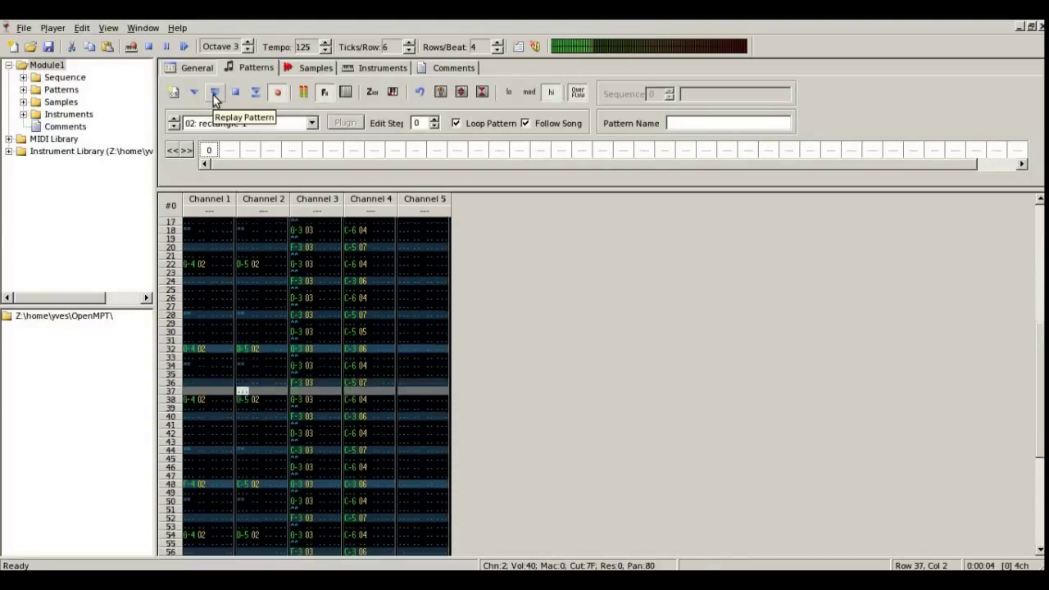
{"action": "left_click", "coordinate": [160, 49]}
- Add an empty pattern 1 to the song and arrange the order list as 0, 0, 1
{"action": "left_click", "coordinate": [207, 151]}
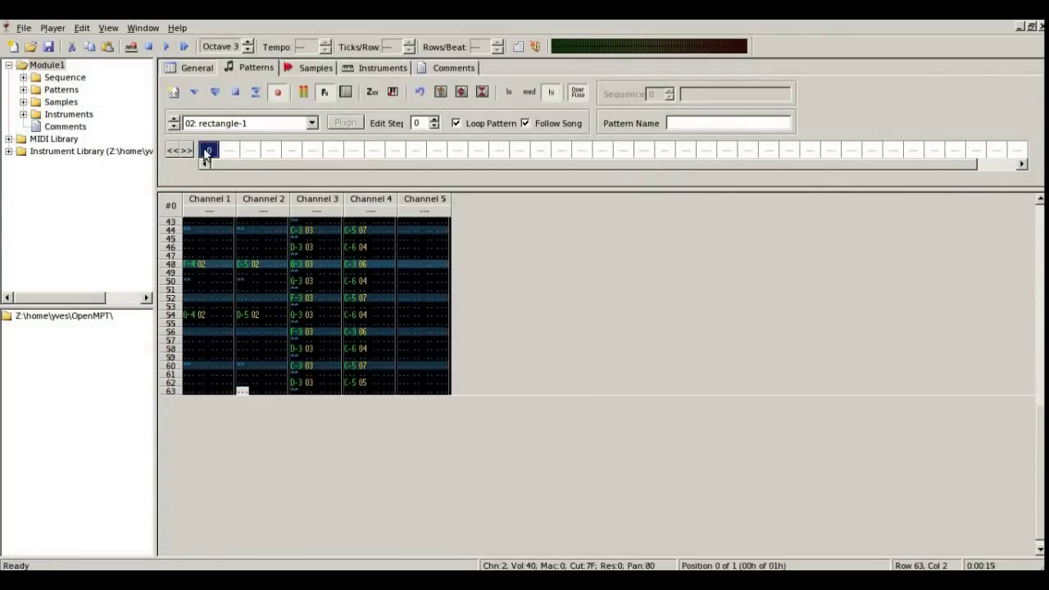
{"action": "left_click", "coordinate": [174, 93]}
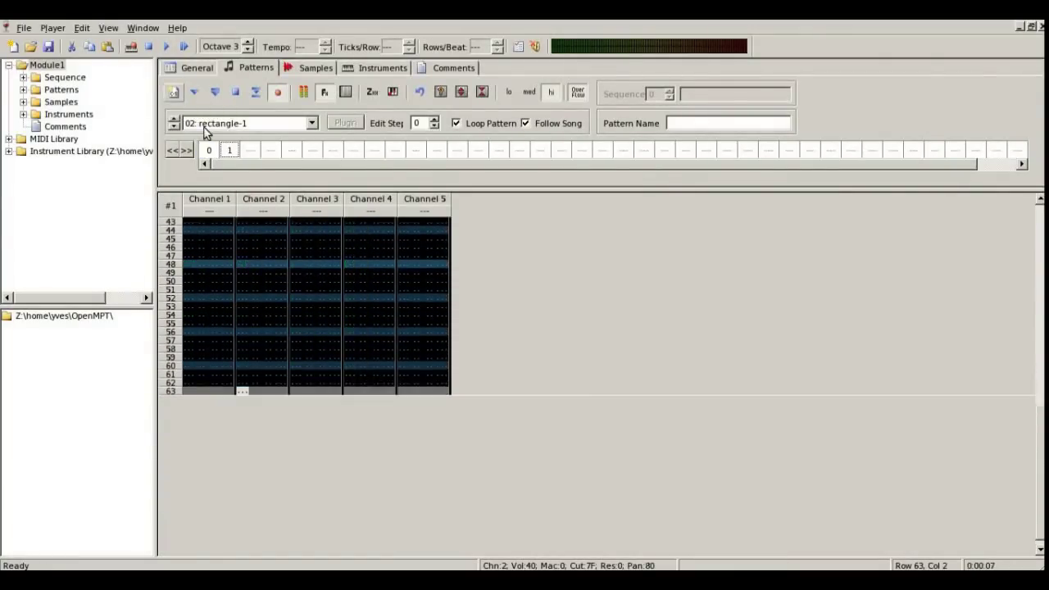
{"action": "left_click", "coordinate": [250, 150]}
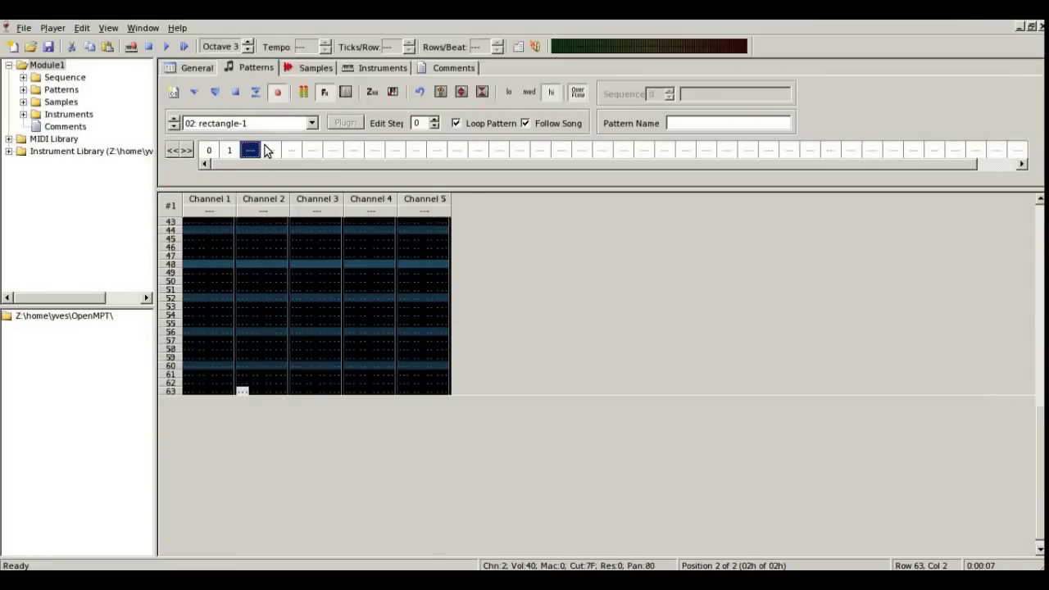
{"action": "left_click_drag", "start_coordinate": [263, 151], "coordinate": [233, 154]}
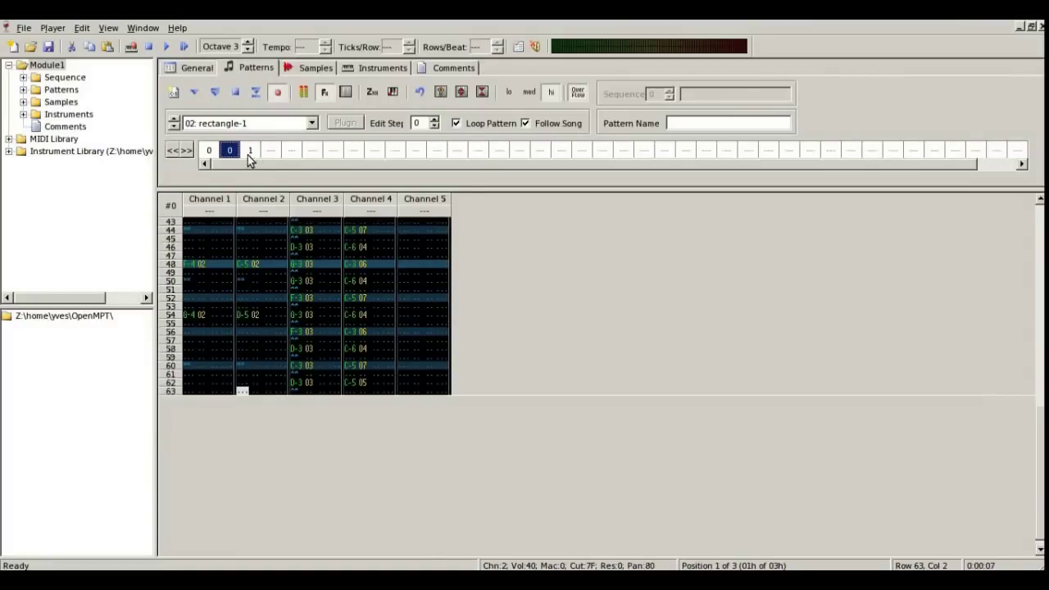
{"action": "left_click", "coordinate": [250, 150]}
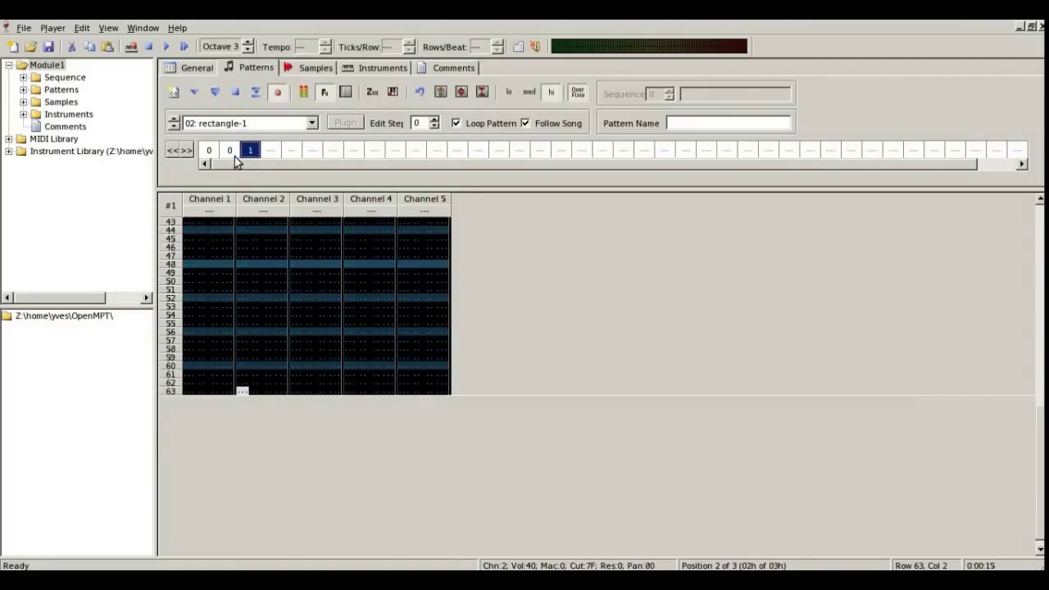
- Copy channels 1 to 4 of pattern 0 into pattern 1, starting at row 0
{"action": "left_click", "coordinate": [231, 151]}
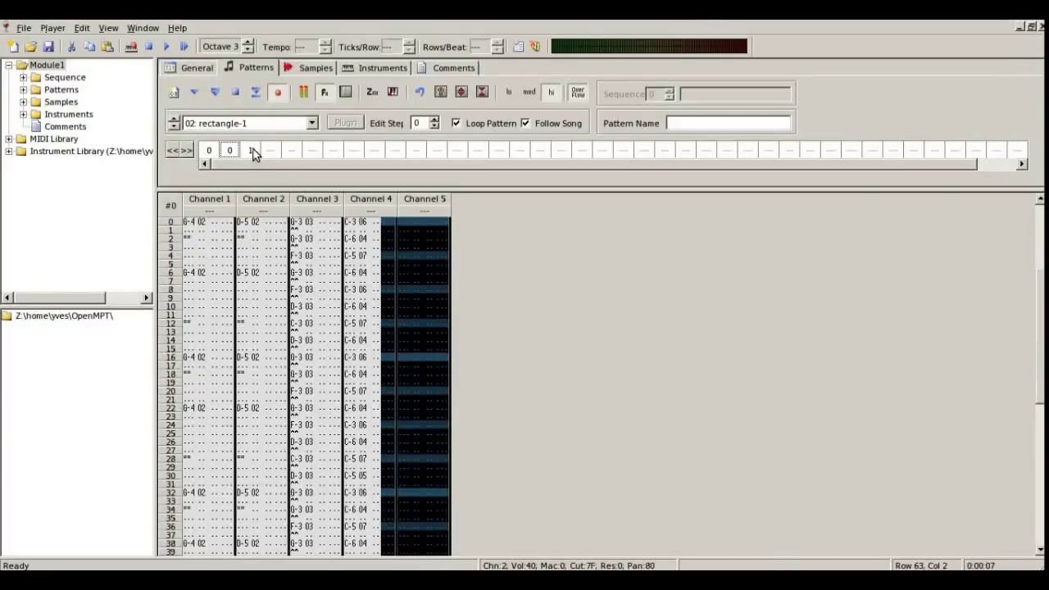
{"action": "left_click", "coordinate": [250, 150]}
{"action": "left_click", "coordinate": [190, 221]}
{"action": "key", "text": "ctrl+v"}
- Transpose channels 1 to 3 of pattern 1 up five semitones, so channel 1's G-4 notes become C-5
{"action": "left_click_drag", "start_coordinate": [190, 391], "coordinate": [328, 554]}
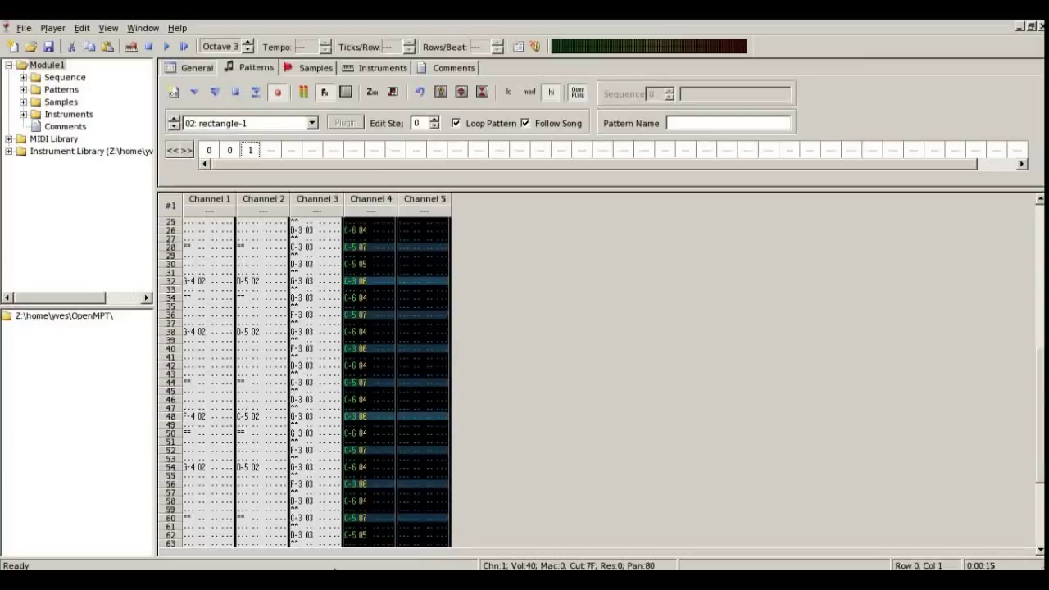
{"action": "scroll", "coordinate": [449, 303], "scroll_direction": "up", "scroll_amount": 10}
{"action": "key", "text": "ctrl+q"}
{"action": "key", "text": "ctrl+q"}
{"action": "key", "text": "ctrl+q"}
{"action": "key", "text": "ctrl+q"}
{"action": "key", "text": "ctrl+q"}
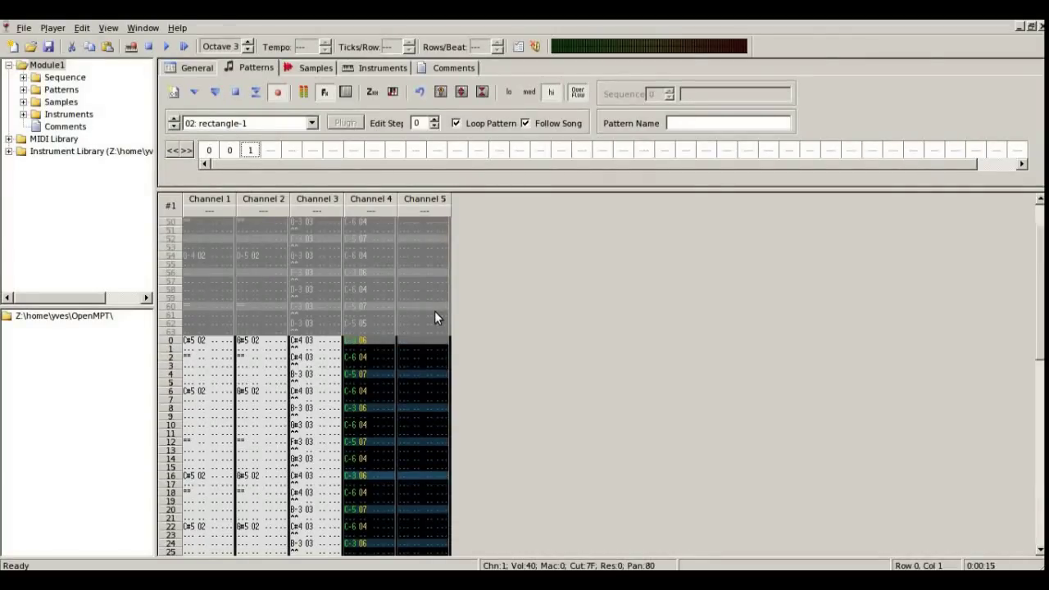
- Transpose rows 32 to 63 of channels 1 to 3 in pattern 1 down five semitones and play the pattern
{"action": "scroll", "coordinate": [389, 308], "scroll_direction": "down", "scroll_amount": 5}
{"action": "left_click_drag", "start_coordinate": [187, 280], "coordinate": [322, 542]}
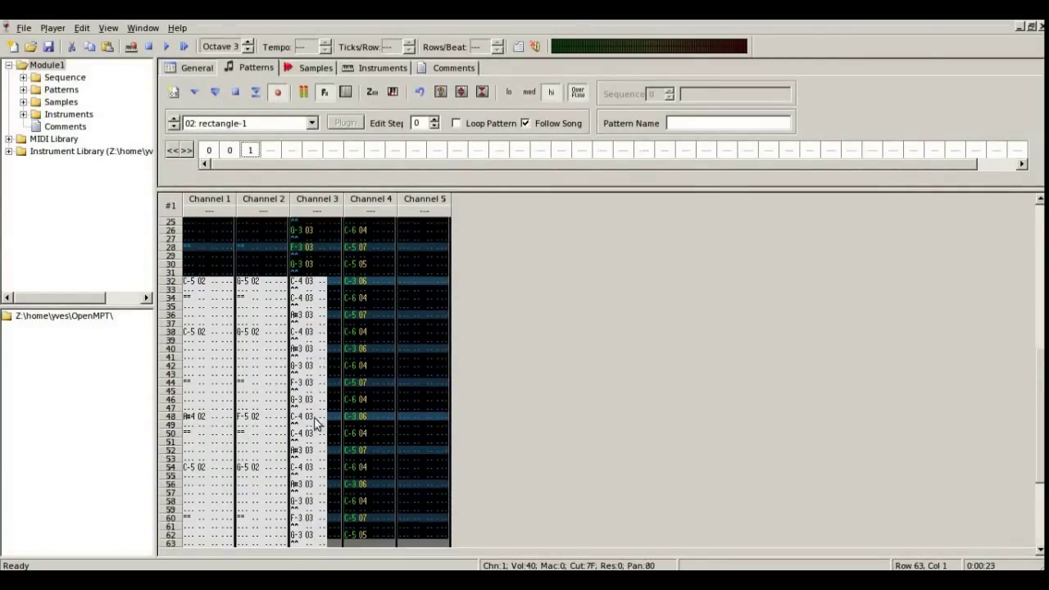
{"action": "key", "text": "ctrl+a"}
{"action": "key", "text": "ctrl+a"}
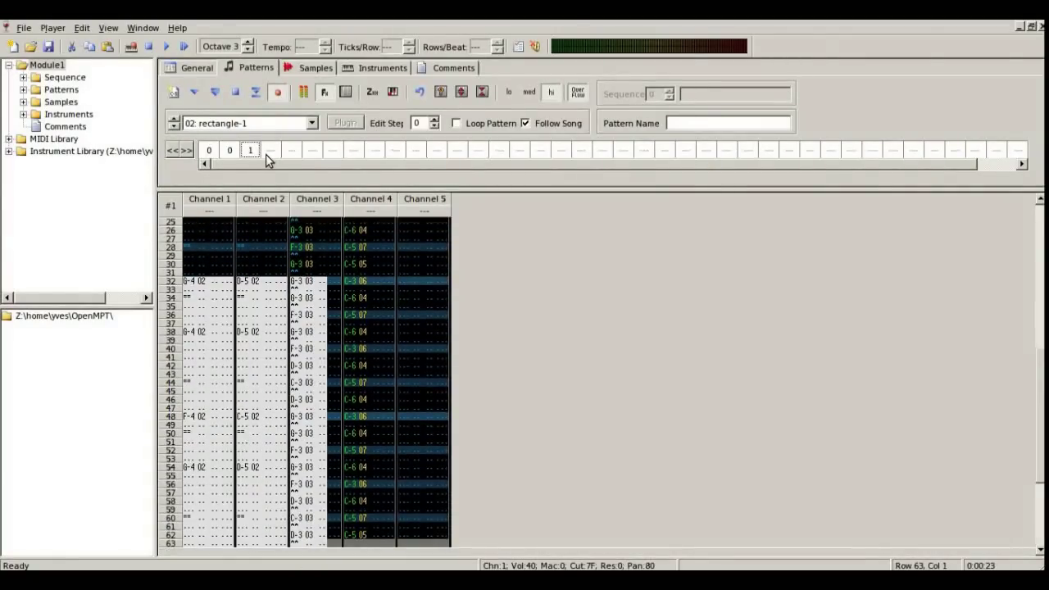
{"action": "left_click", "coordinate": [208, 87]}
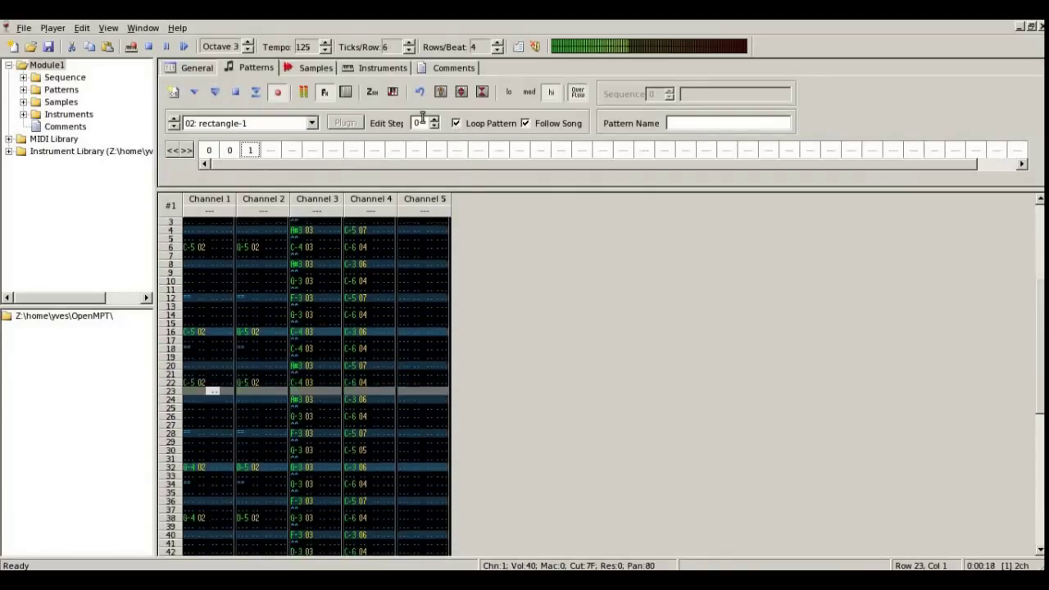
{"action": "left_click", "coordinate": [173, 49]}
- Duplicate pattern 1 as pattern 2 at the end of the order list
{"action": "left_click", "coordinate": [256, 149]}
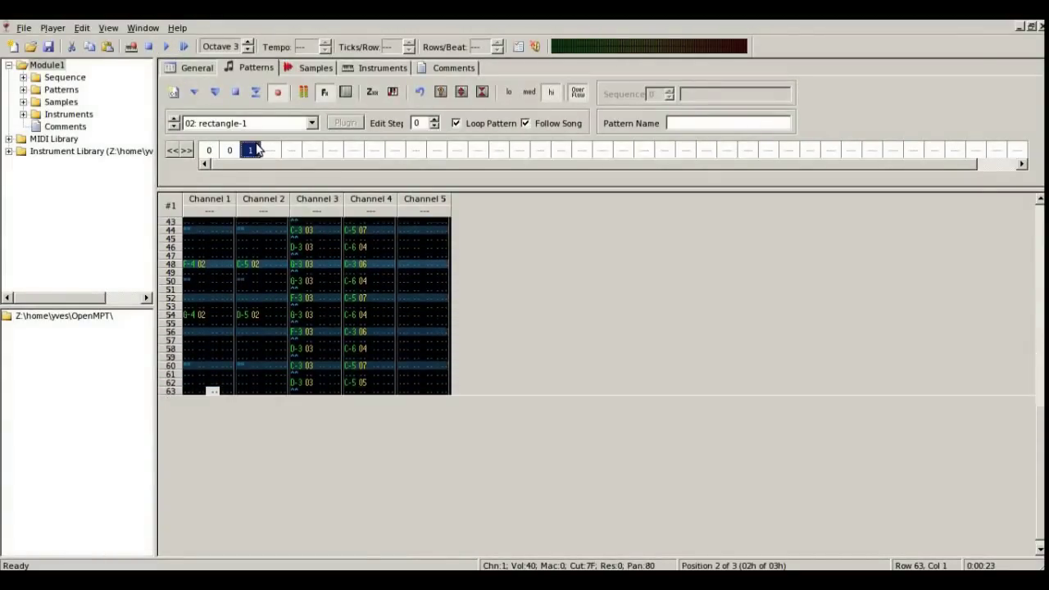
{"action": "right_click", "coordinate": [251, 159]}
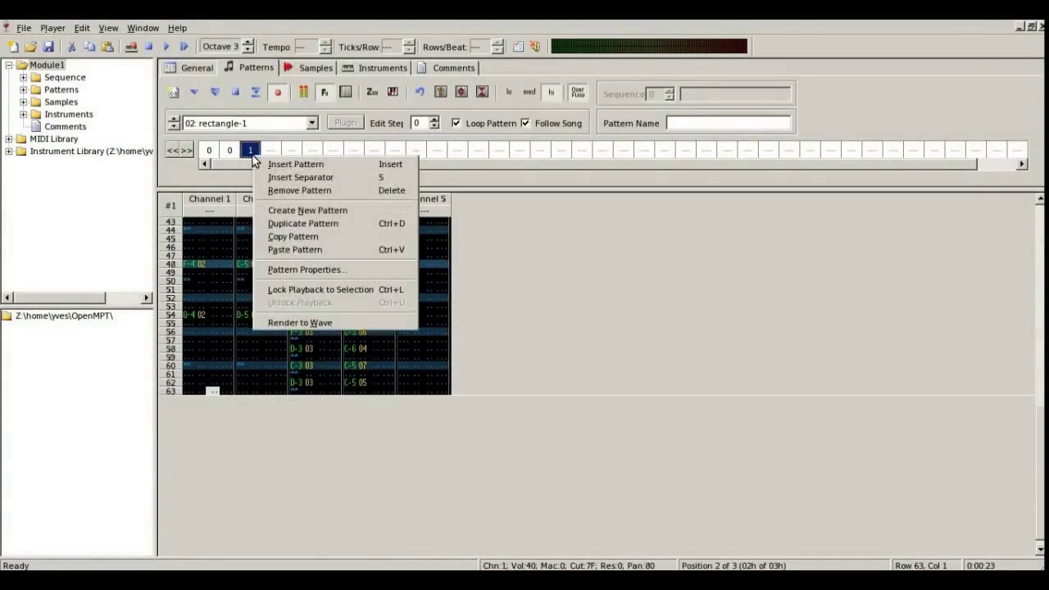
{"action": "left_click", "coordinate": [302, 222]}
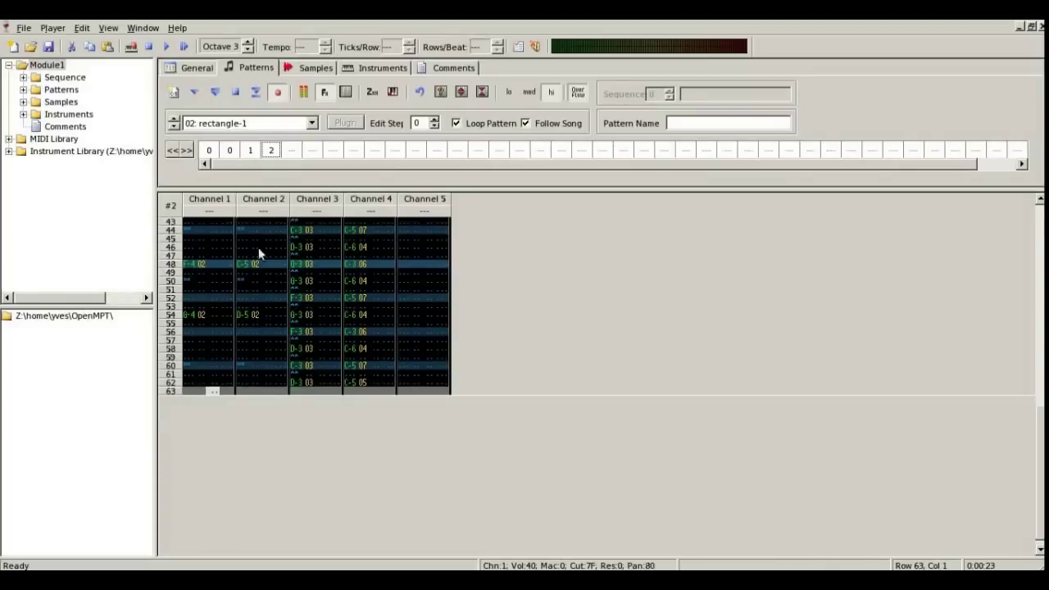
- Transpose rows 0 to 15 of channels 1 to 3 in pattern 2 up two semitones and play the pattern
{"action": "scroll", "coordinate": [251, 286], "scroll_direction": "down", "scroll_amount": 1}
{"action": "left_click_drag", "start_coordinate": [180, 391], "coordinate": [213, 429]}
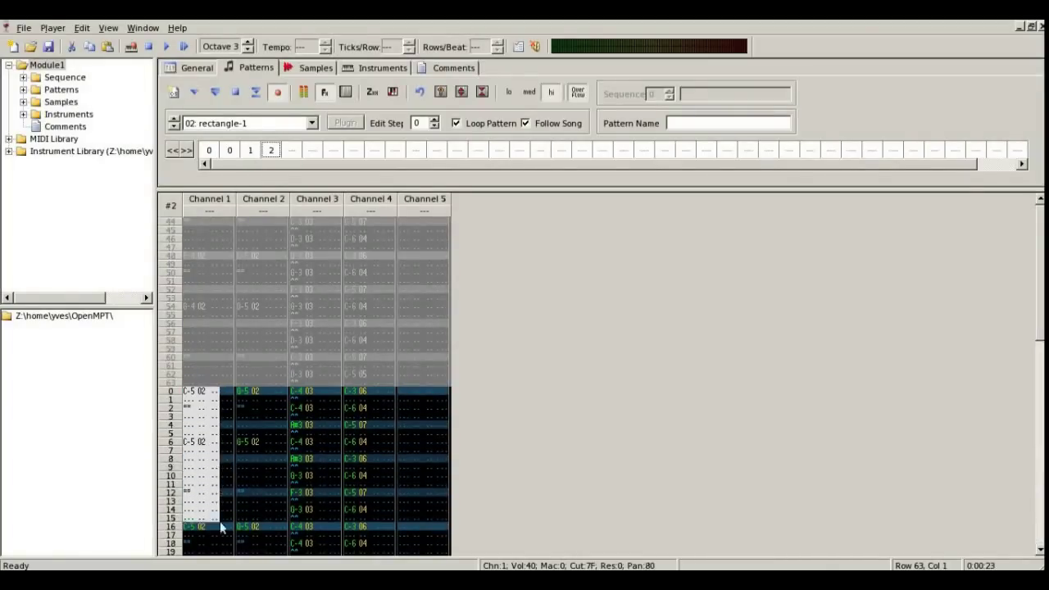
{"action": "left_click_drag", "start_coordinate": [219, 527], "coordinate": [335, 378]}
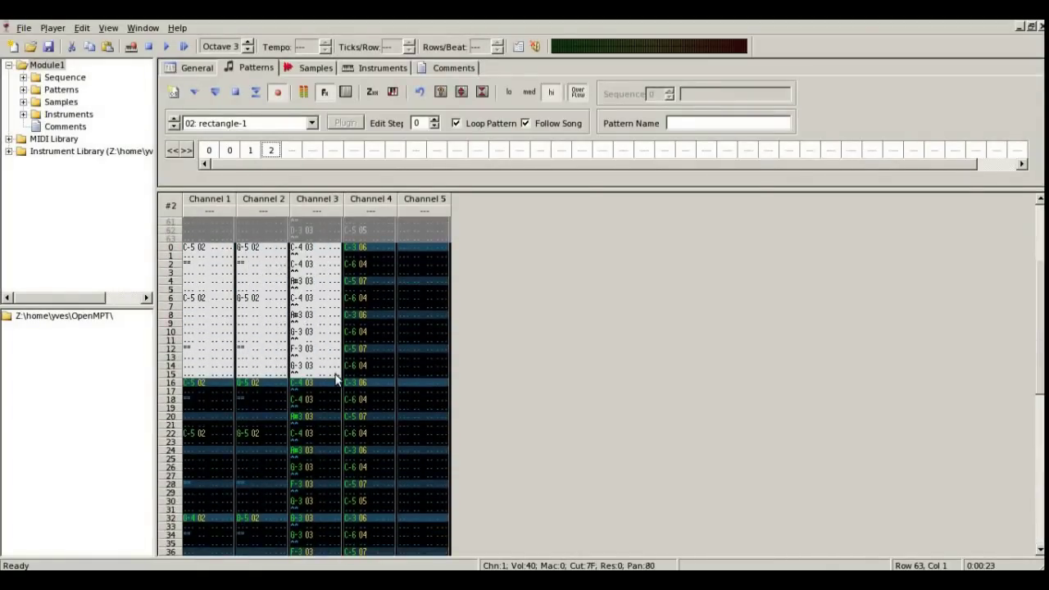
{"action": "left_click", "coordinate": [214, 96]}
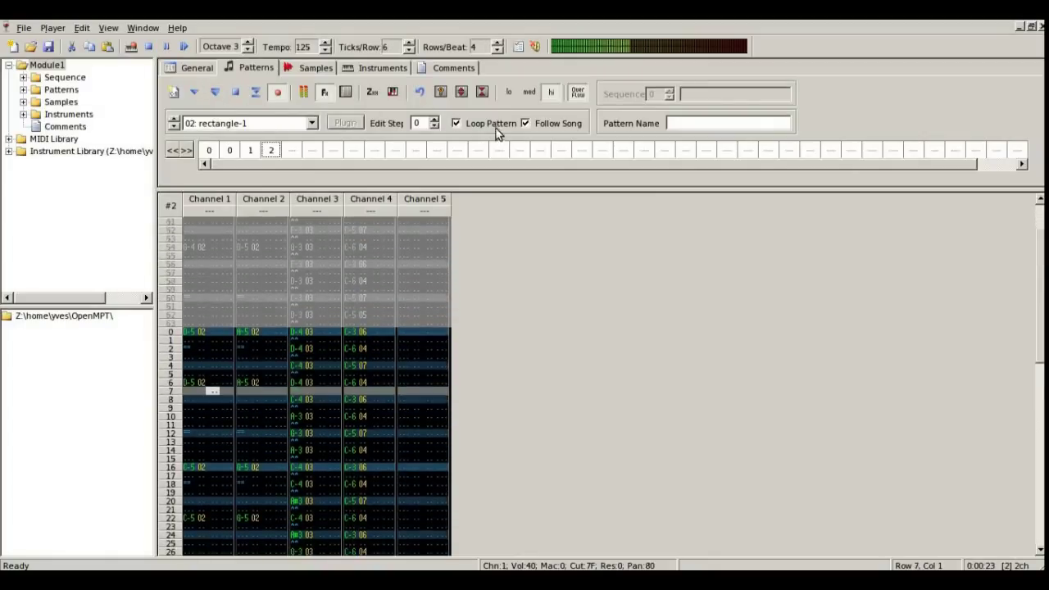
- Turn off pattern looping, let the full song play through its order list, and stop playback
{"action": "left_click", "coordinate": [490, 124]}
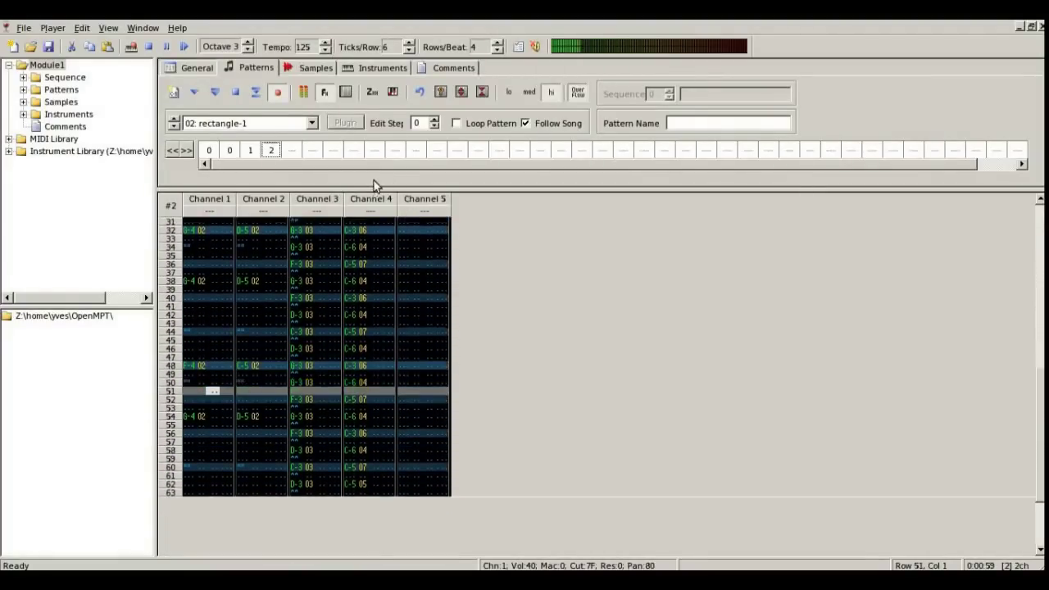
{"action": "left_click", "coordinate": [166, 47]}
{"action": "left_click", "coordinate": [166, 47]}
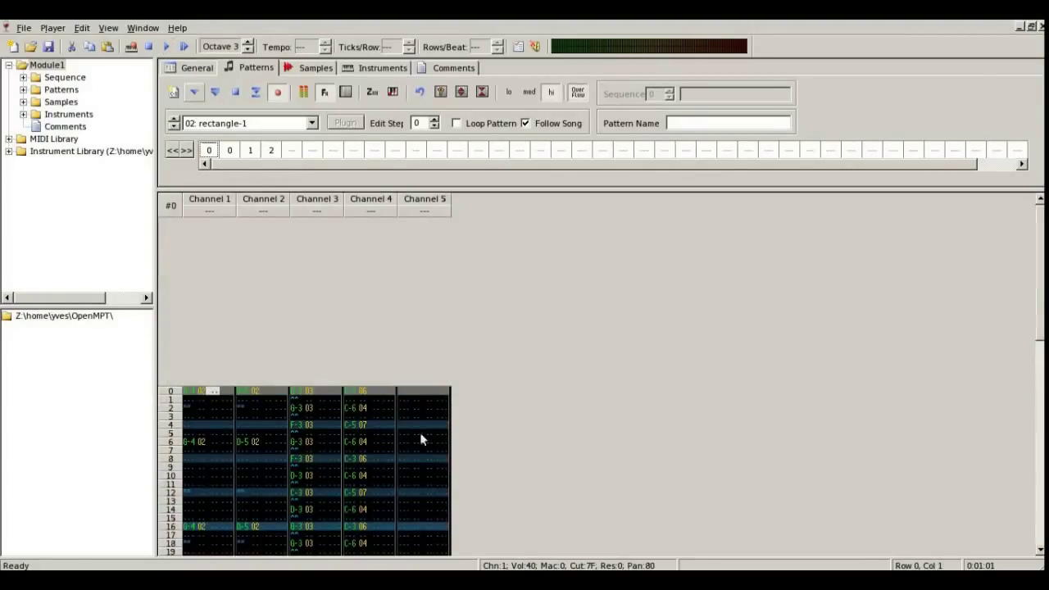